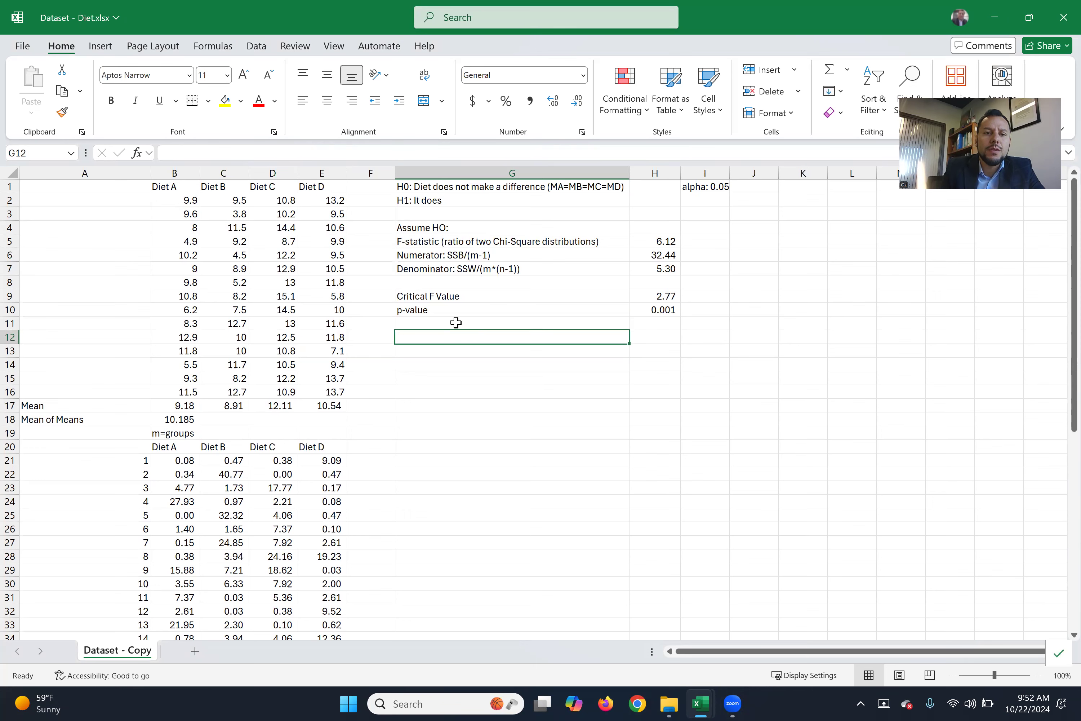
Step: Enable the Analysis ToolPak in the Excel add-ins settings
left_click(257, 46)
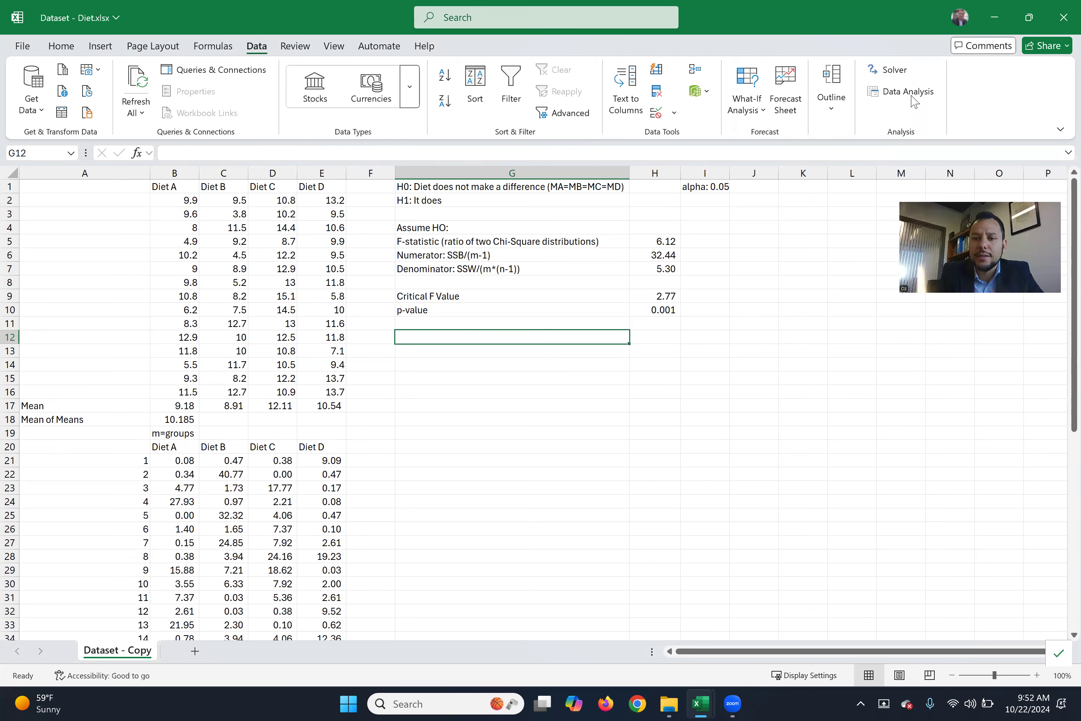
left_click(24, 46)
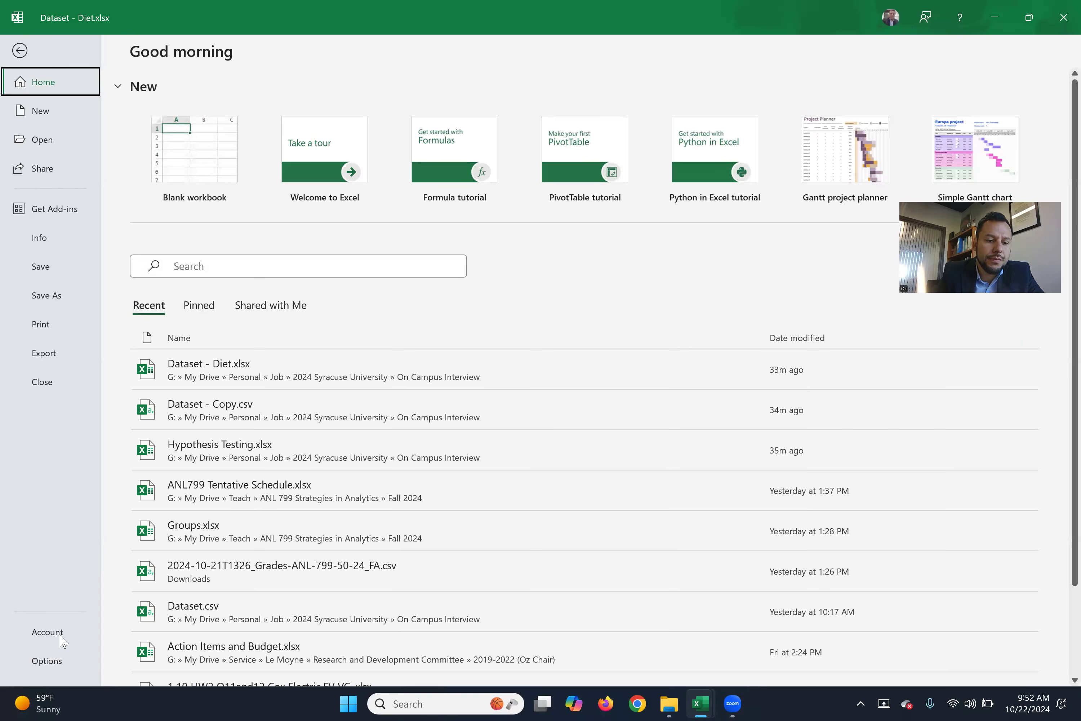
left_click(57, 670)
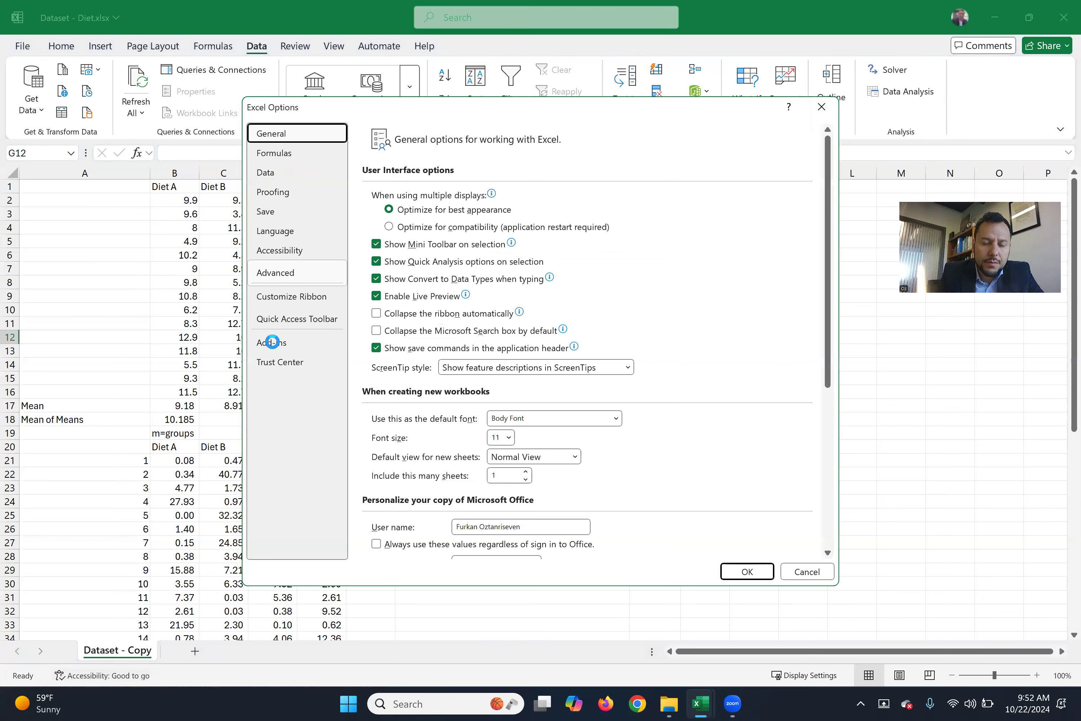
left_click(272, 342)
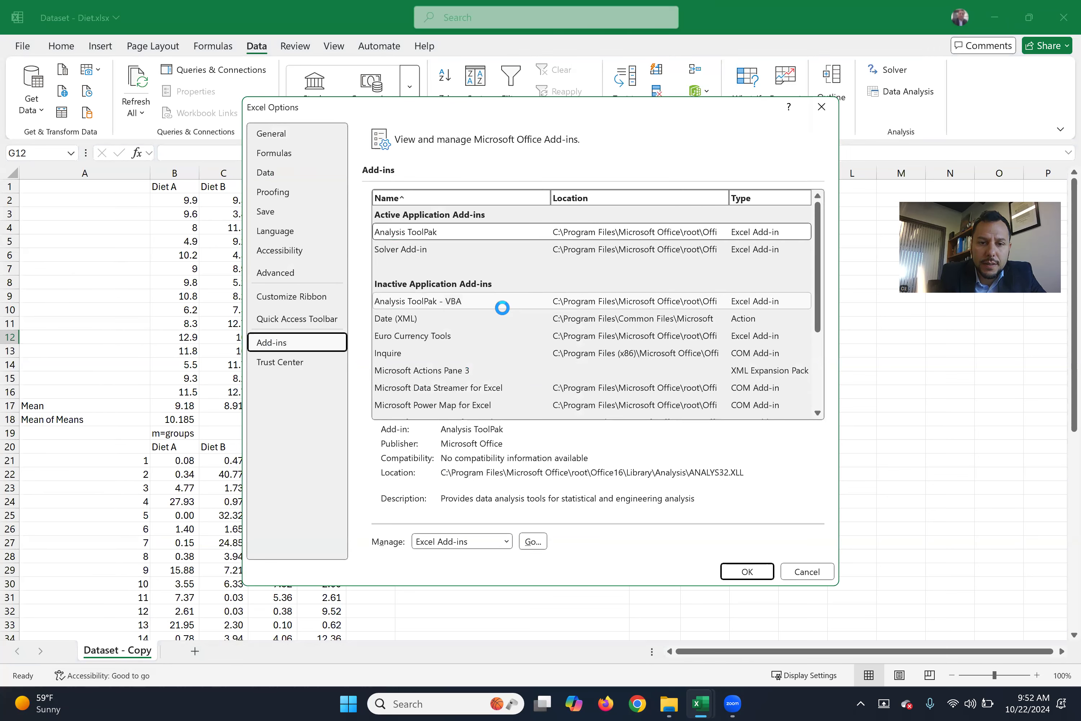
left_click(536, 541)
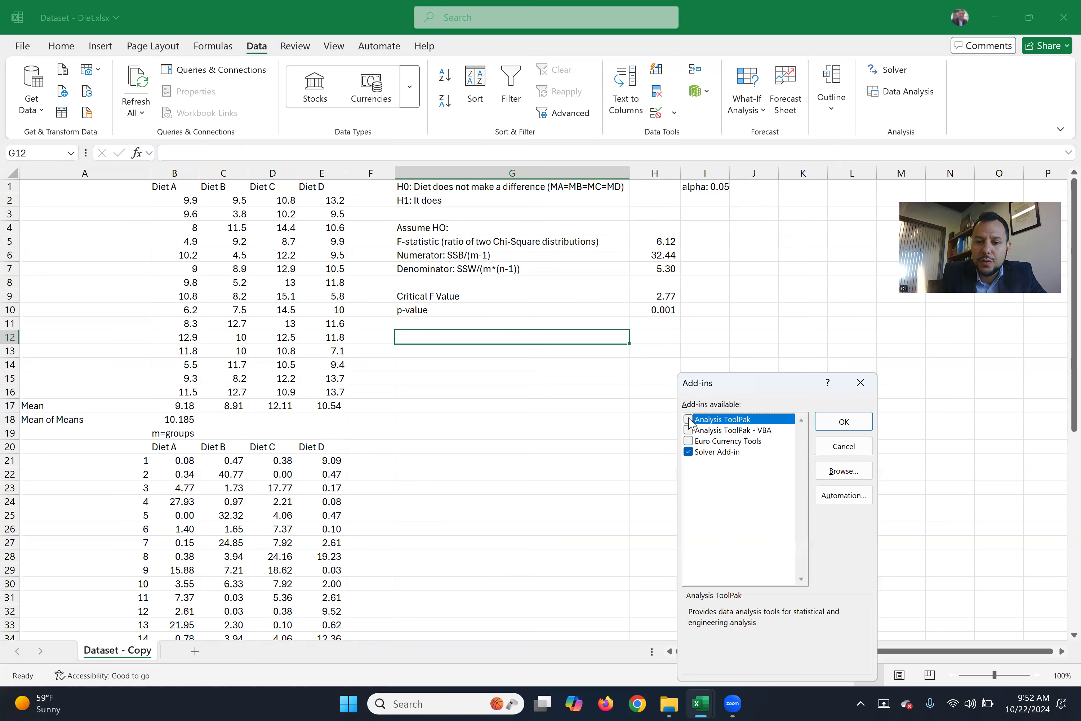
left_click(841, 421)
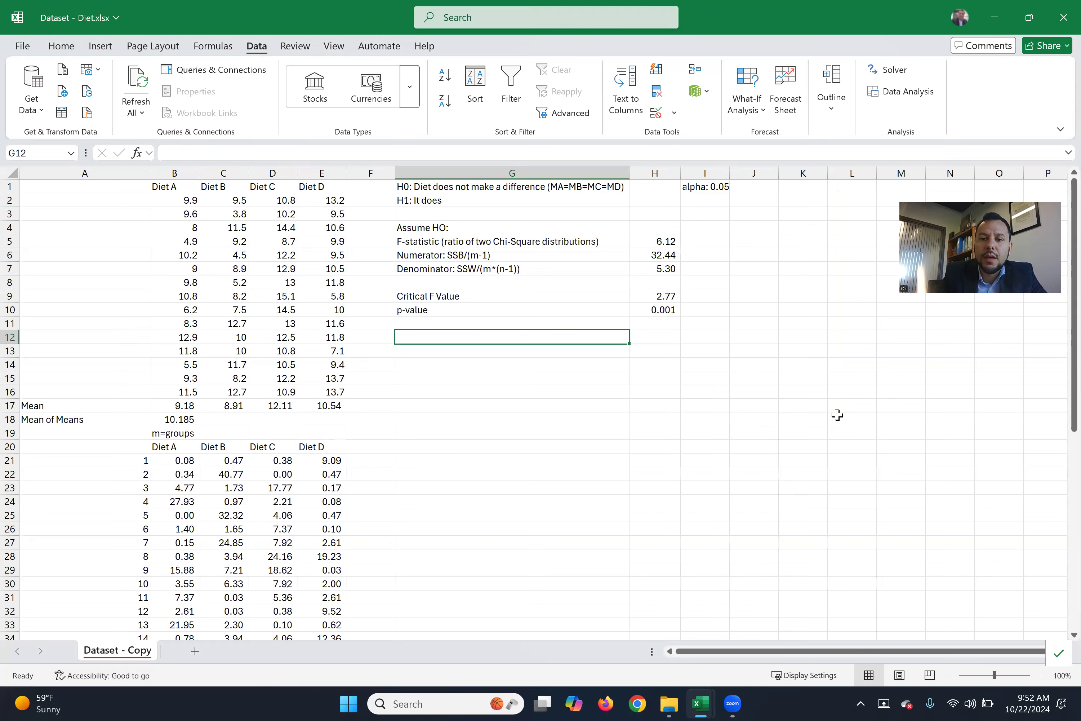
Step: Set up a single-factor ANOVA on B1:E16, grouped by columns, with labels in the first row and alpha 0.05
left_click(895, 91)
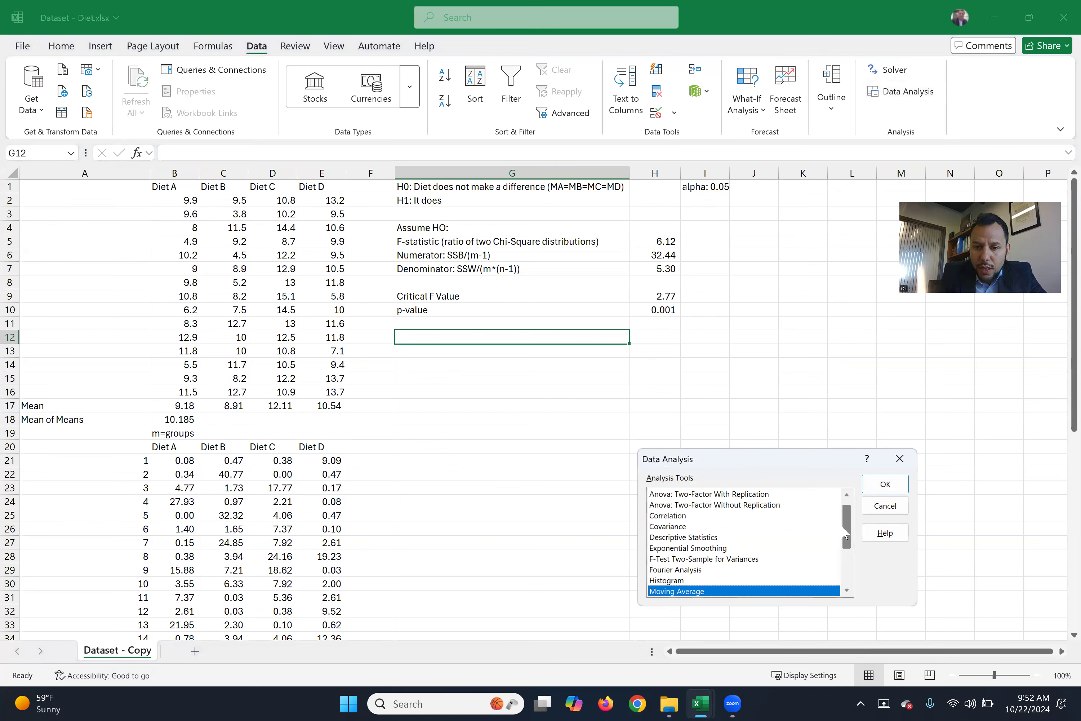
left_click_drag(848, 530, 848, 516)
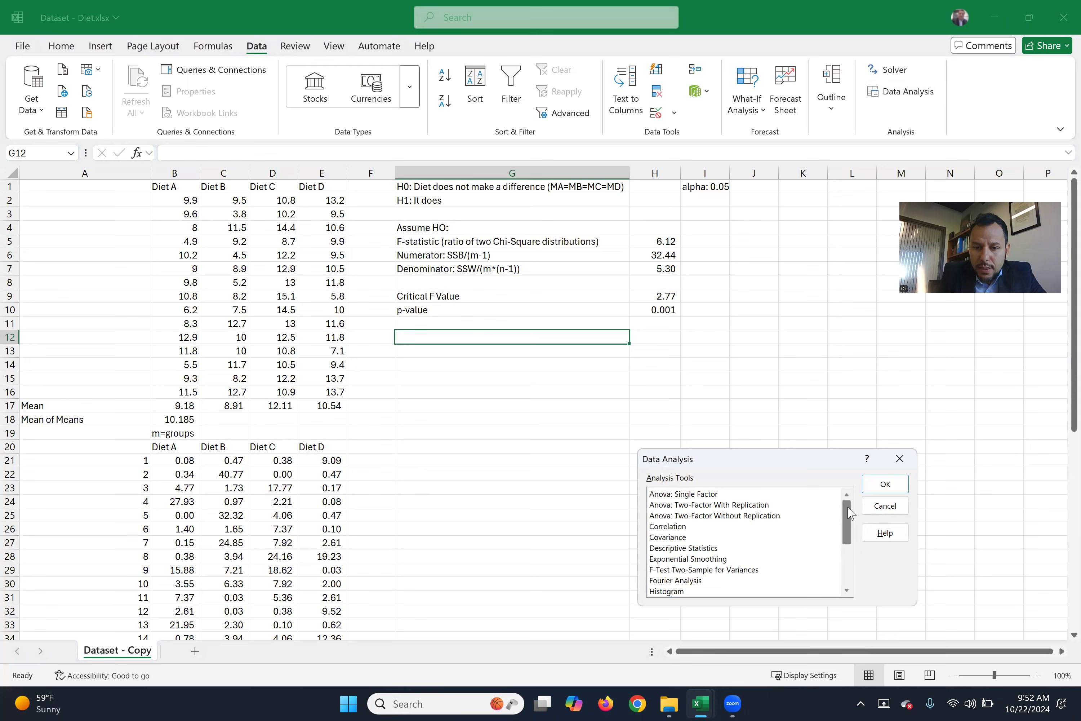
left_click(738, 496)
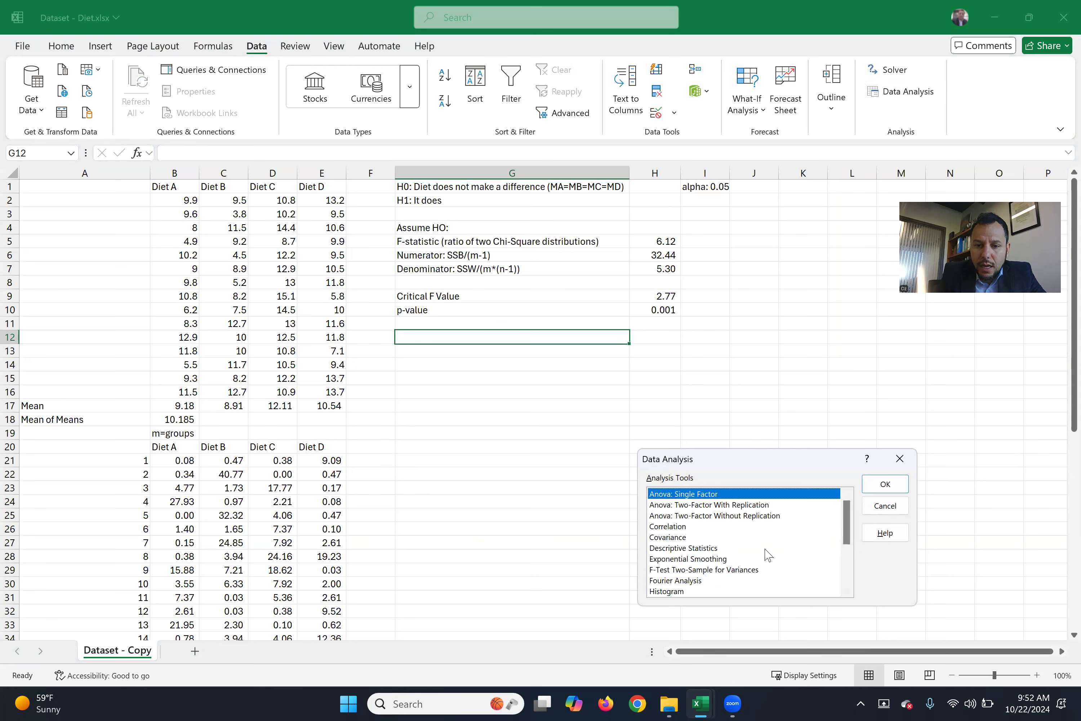
left_click(884, 484)
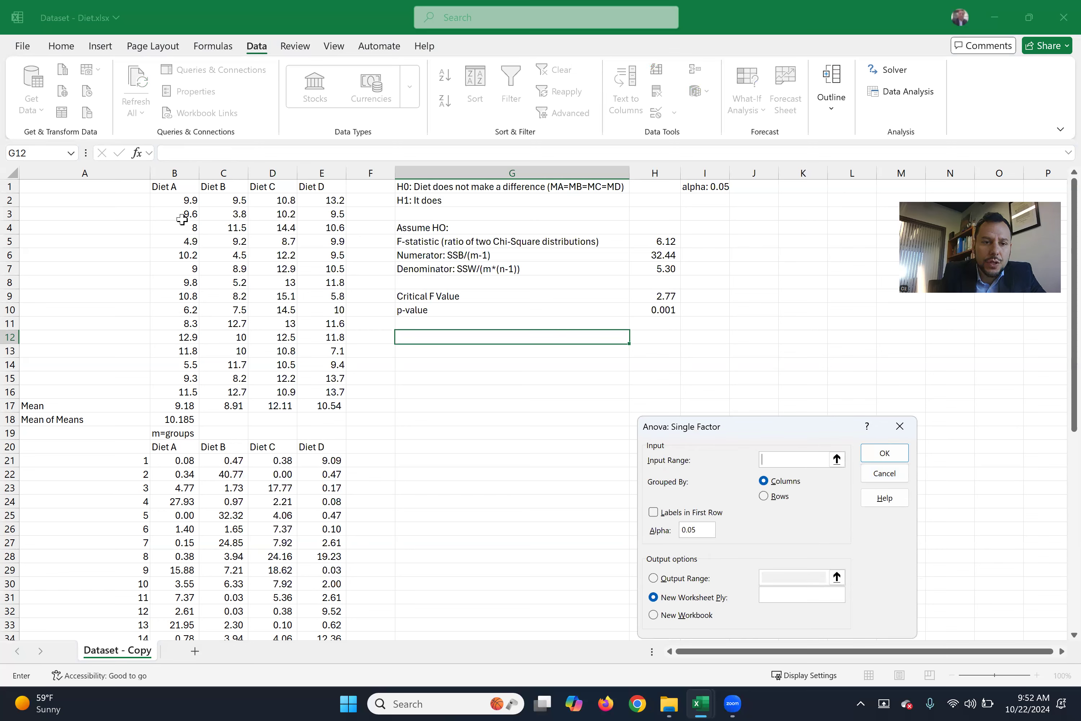
left_click_drag(175, 189, 322, 392)
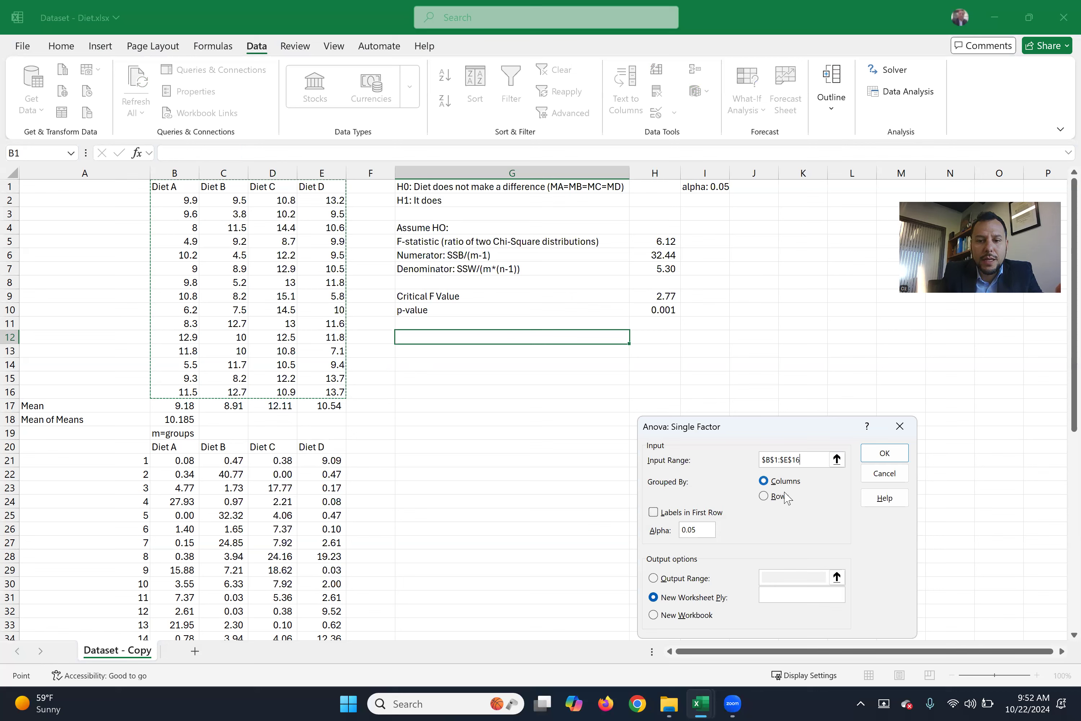
left_click(678, 514)
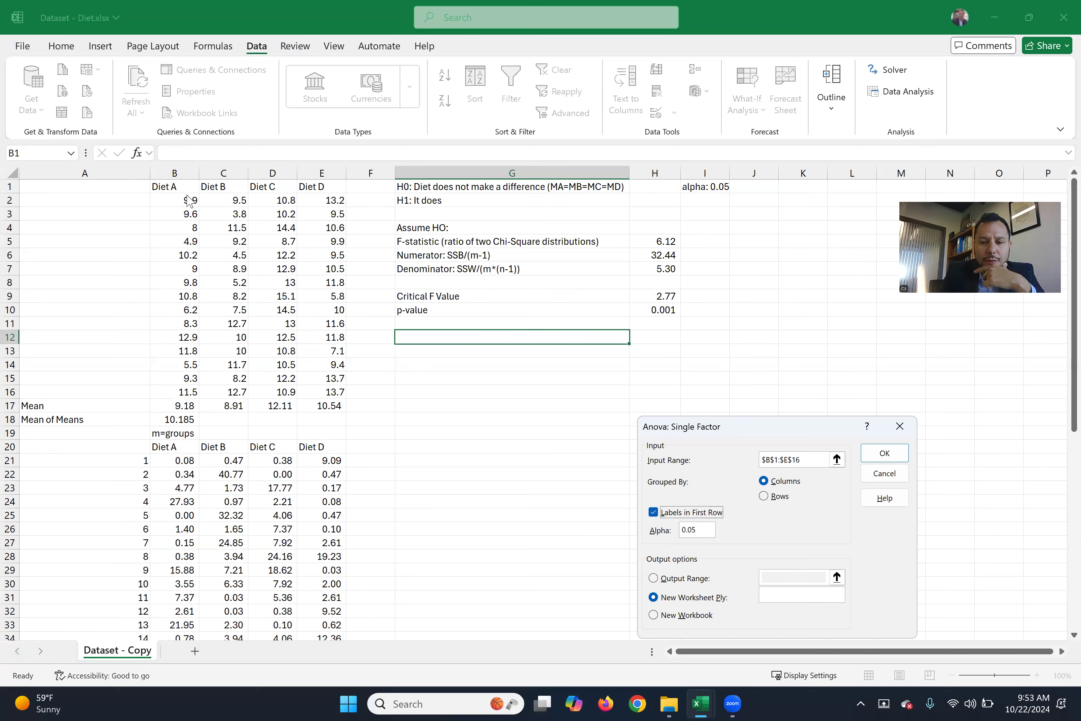
left_click(711, 532)
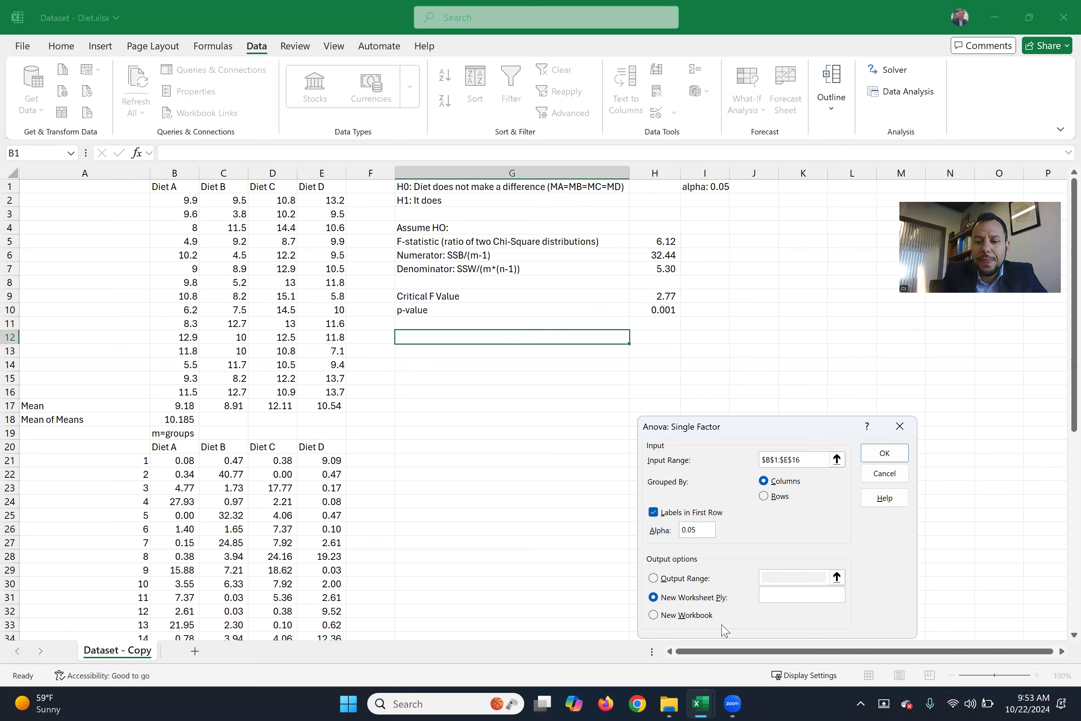
Step: Set the ANOVA output range to cell G12 on the current sheet and run the analysis
left_click(654, 577)
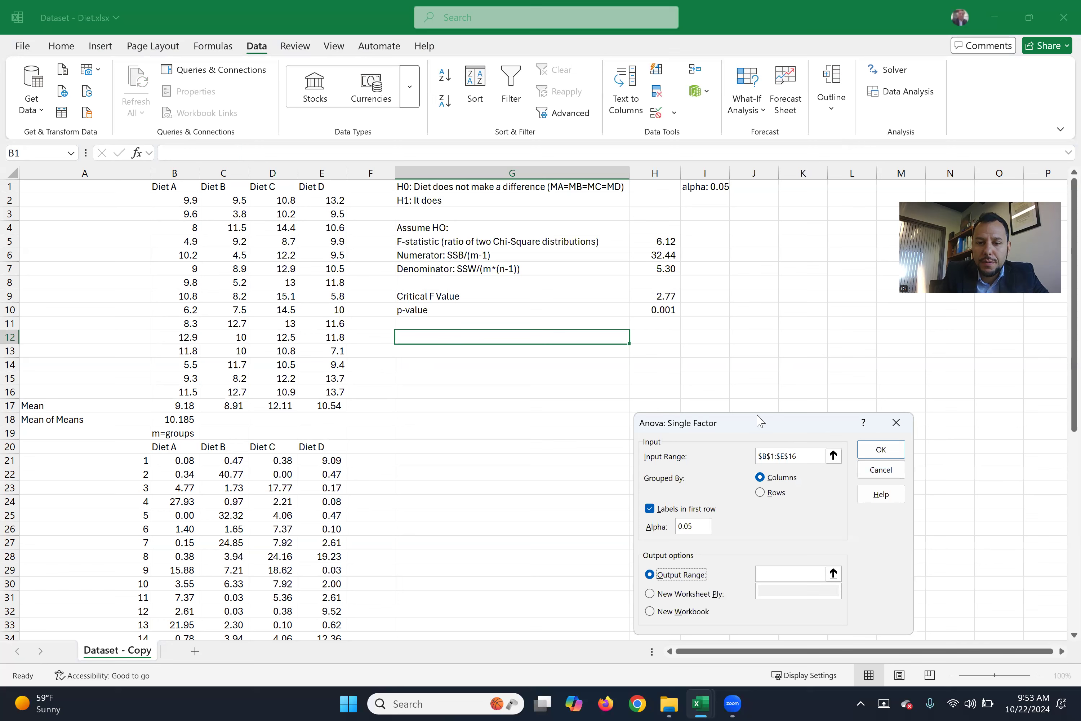
left_click(832, 573)
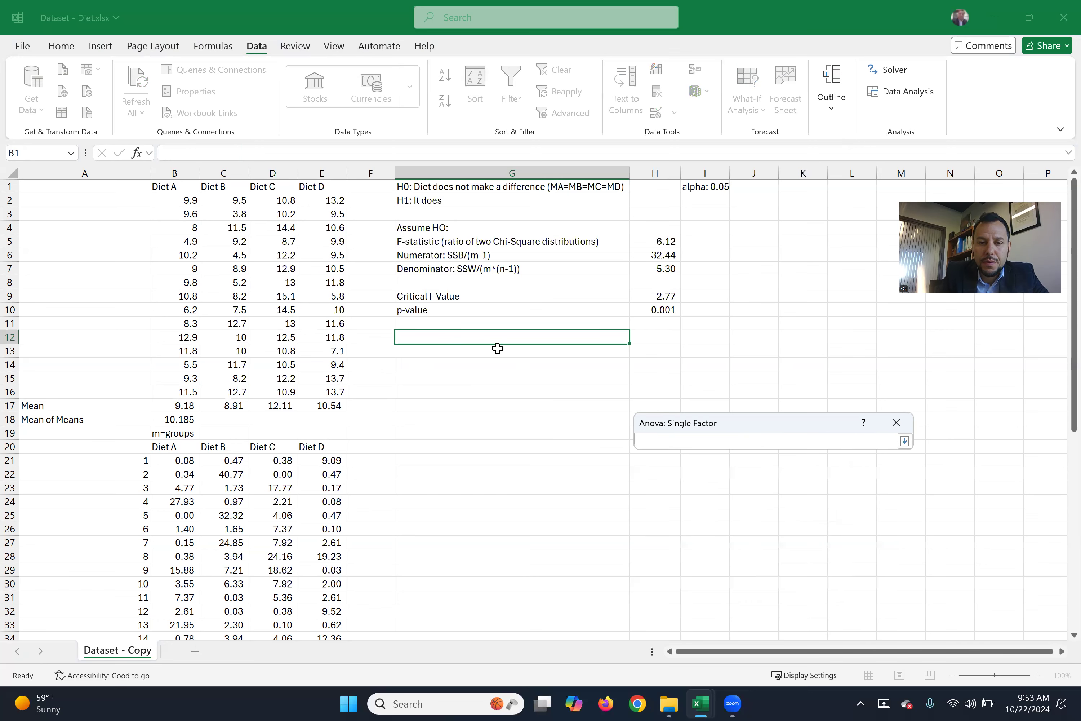
left_click(493, 337)
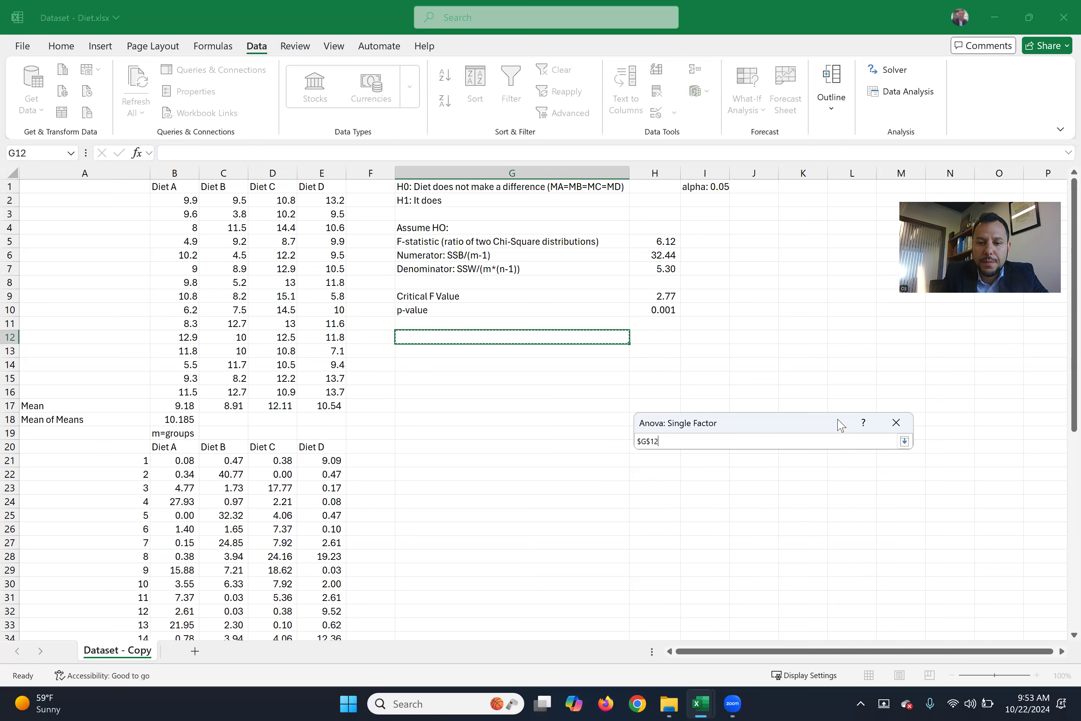
left_click(905, 441)
left_click(887, 446)
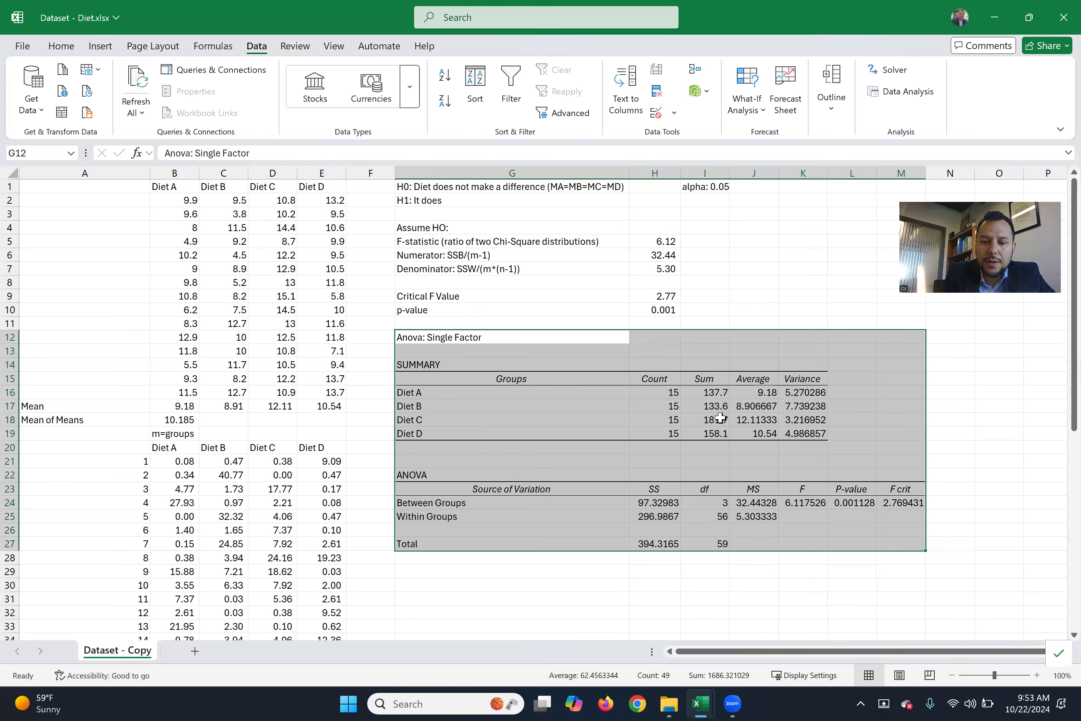
Step: Compare the counts and sums in the ANOVA summary with the observation numbers and the Diet B data
left_click_drag(669, 394, 670, 437)
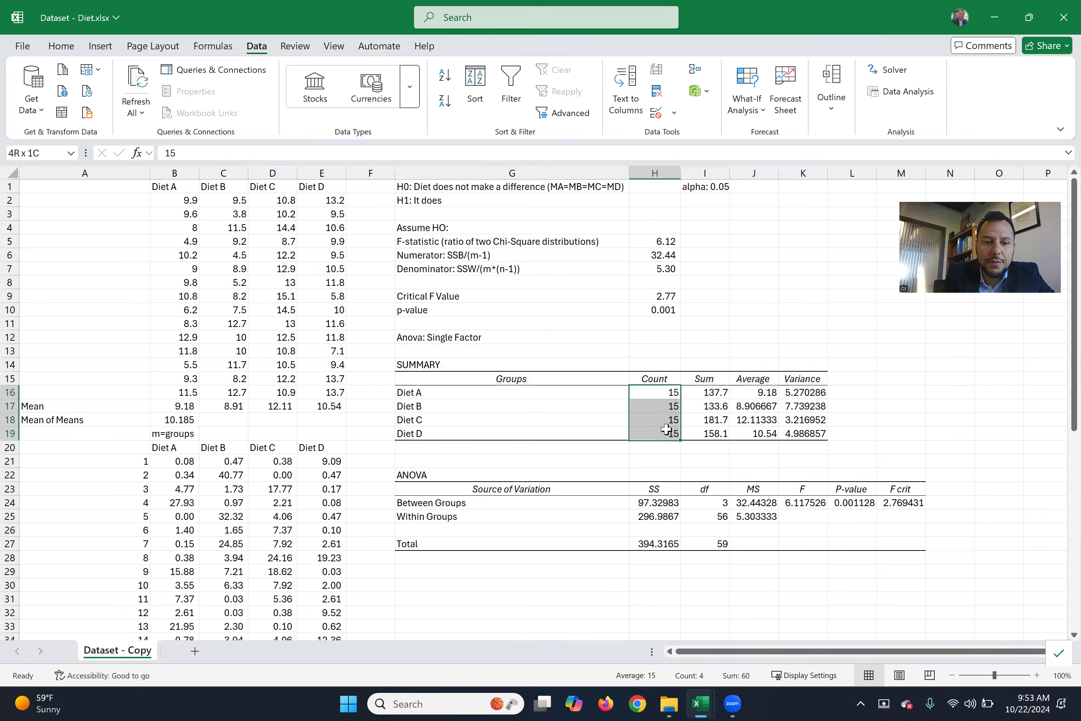
left_click_drag(136, 468, 134, 625)
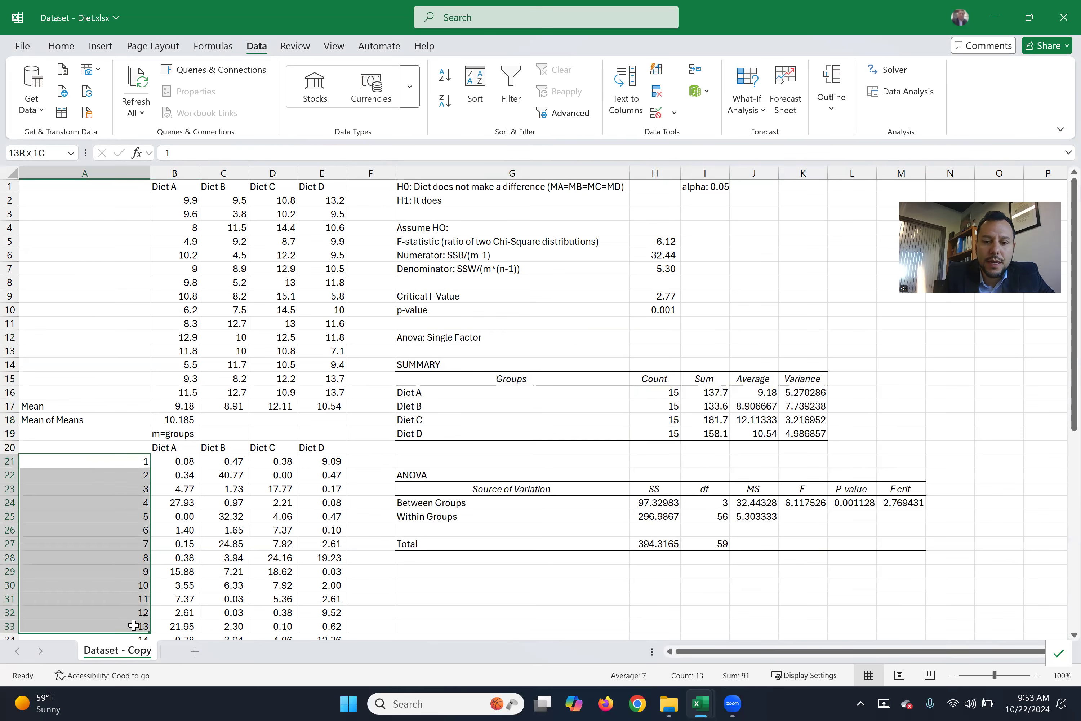
left_click(710, 395)
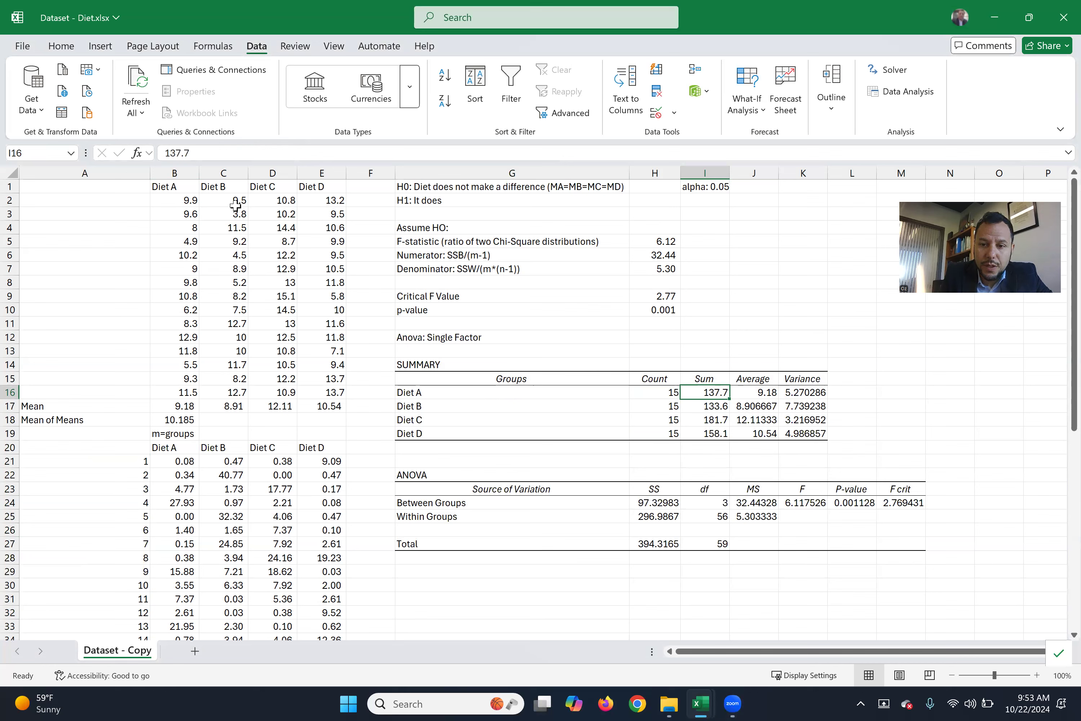
left_click_drag(236, 202, 236, 385)
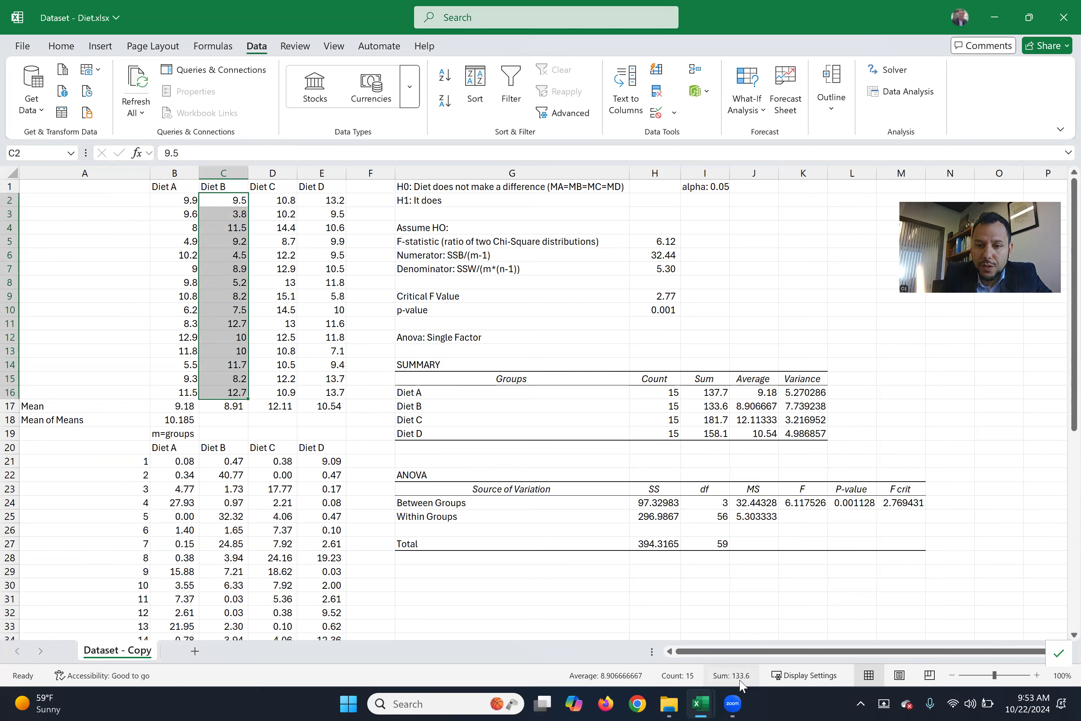
left_click(711, 408)
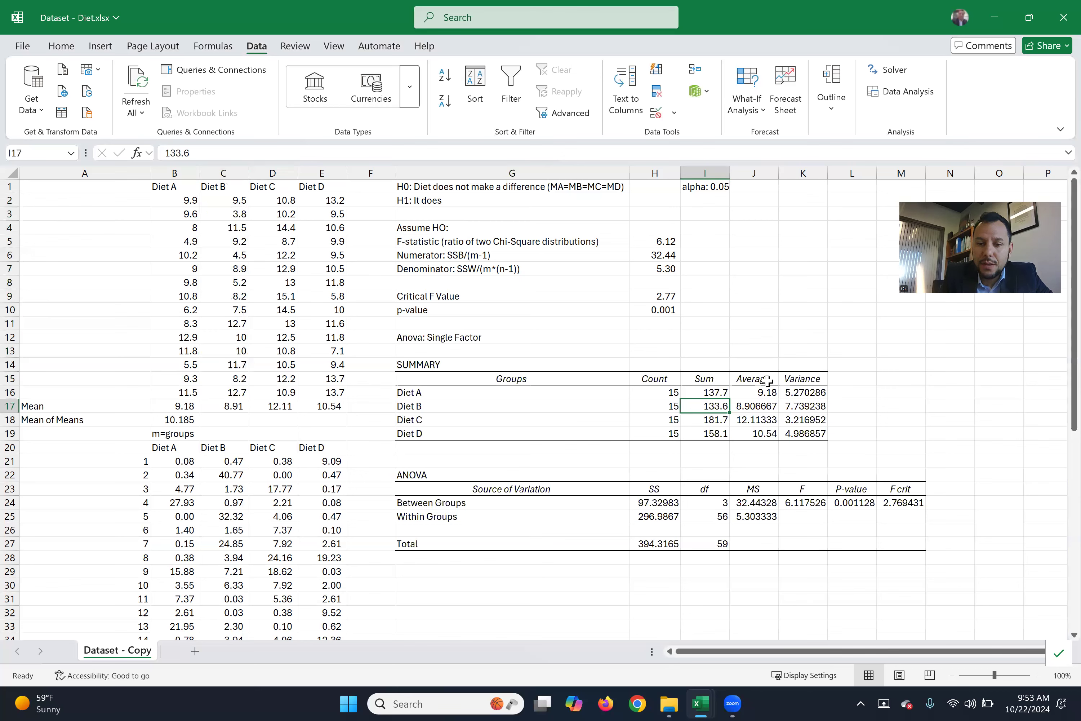
Step: Format the averages and variances in the ANOVA summary (J16:K19) in comma style with two decimals
left_click(758, 393)
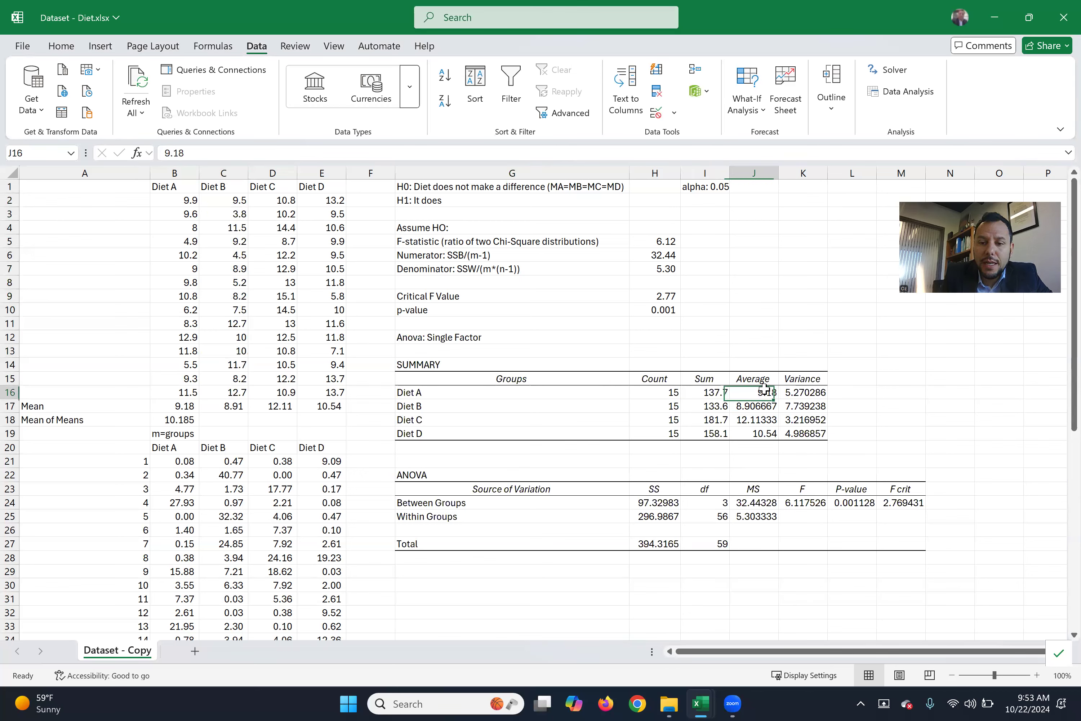
left_click_drag(752, 394, 815, 437)
left_click(61, 45)
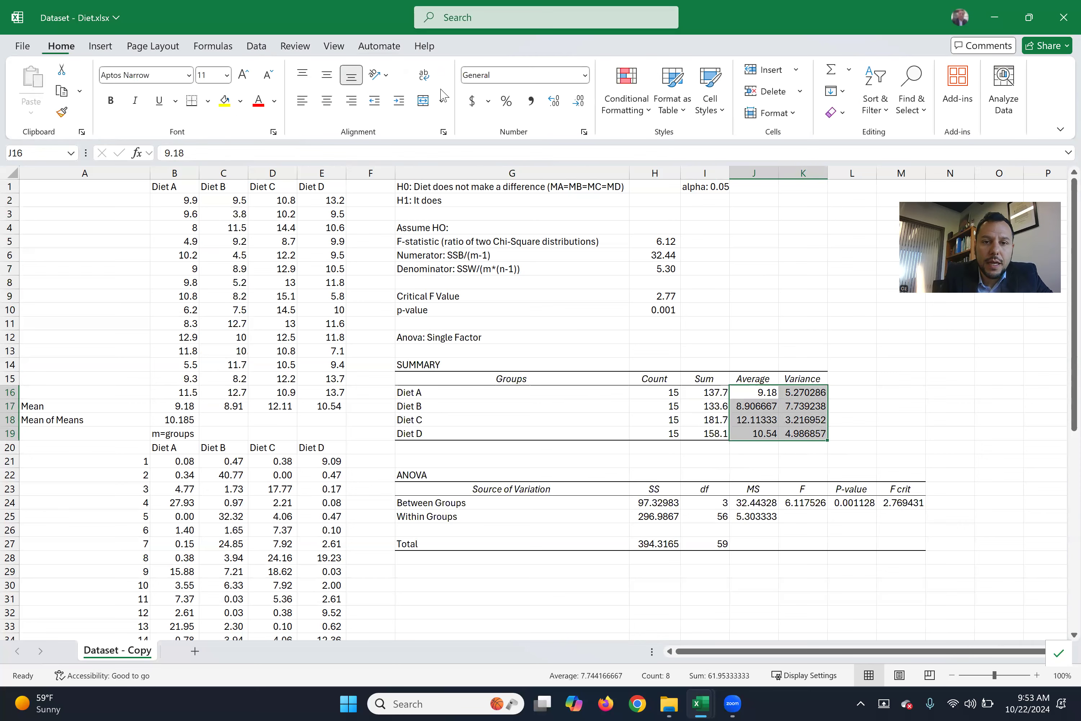
left_click(530, 101)
left_click(763, 406)
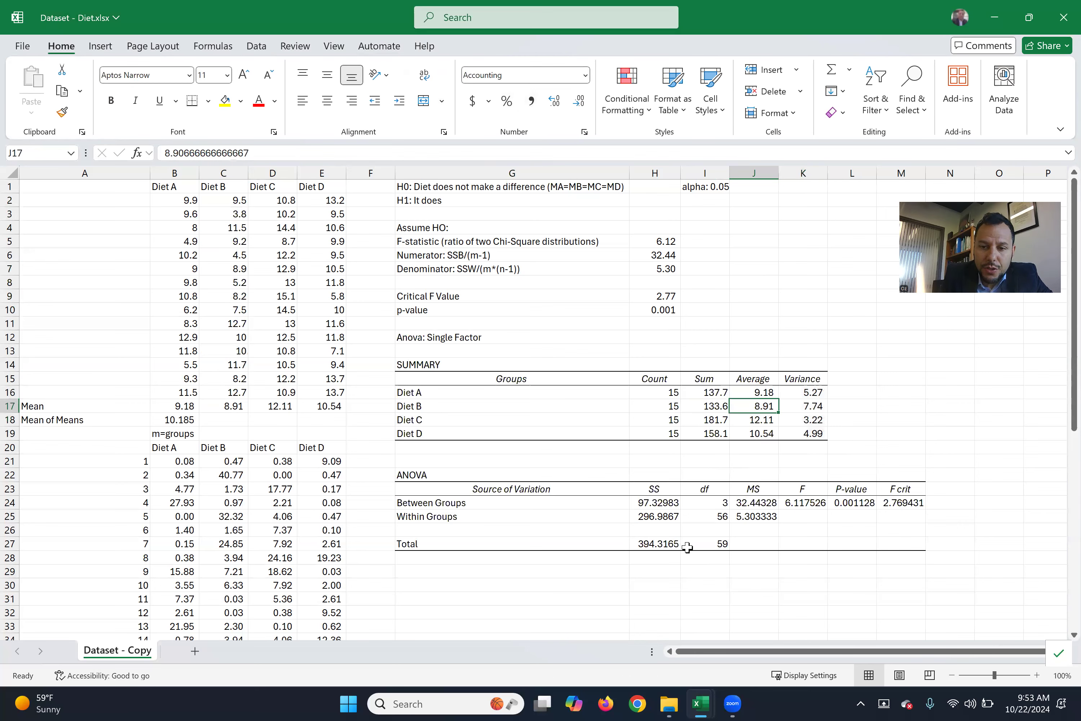
Step: Fill the diet means in B17:E17 and the matching averages in J16:J19 with light green
left_click(195, 408)
left_click_drag(184, 406, 328, 406)
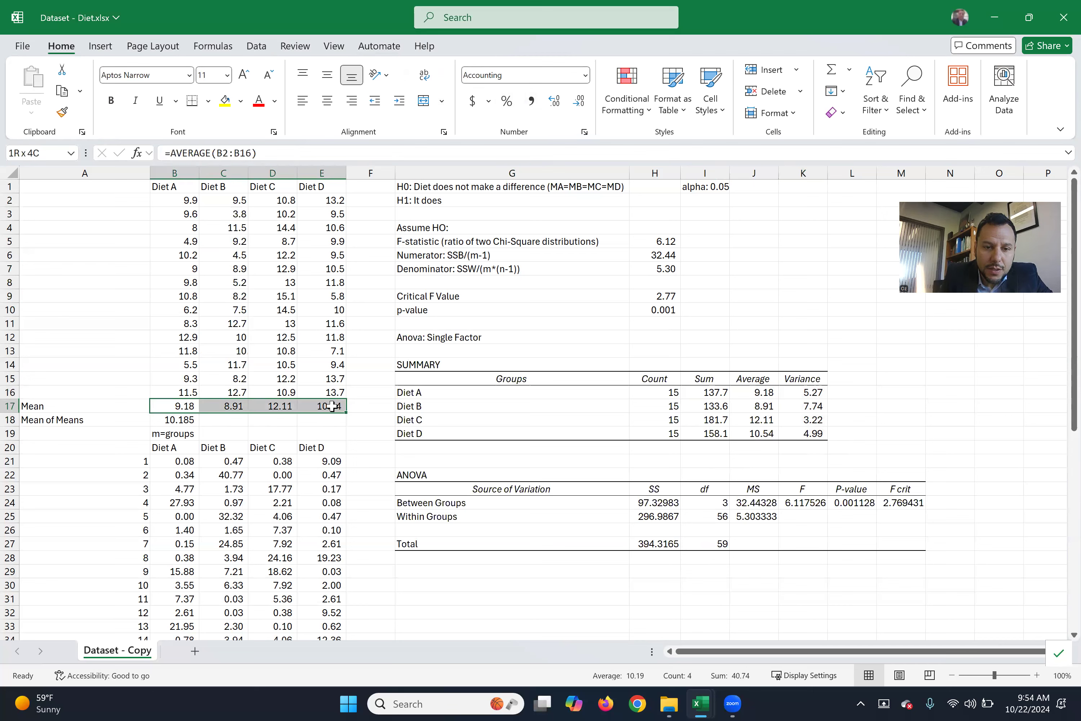
left_click(242, 102)
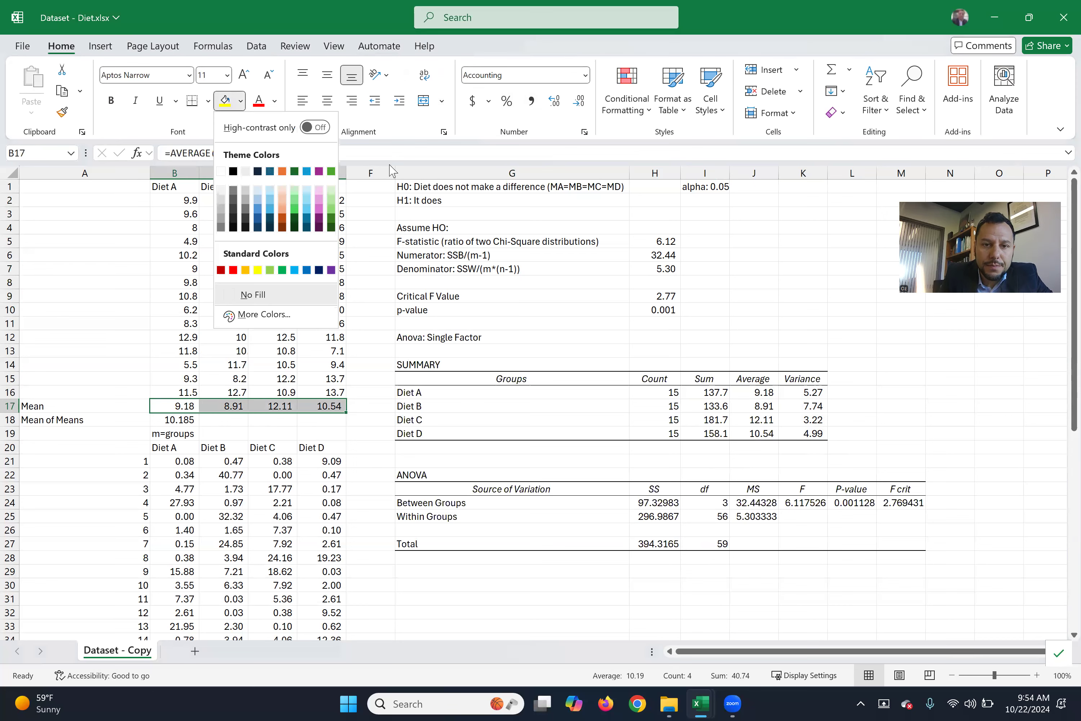
left_click(333, 190)
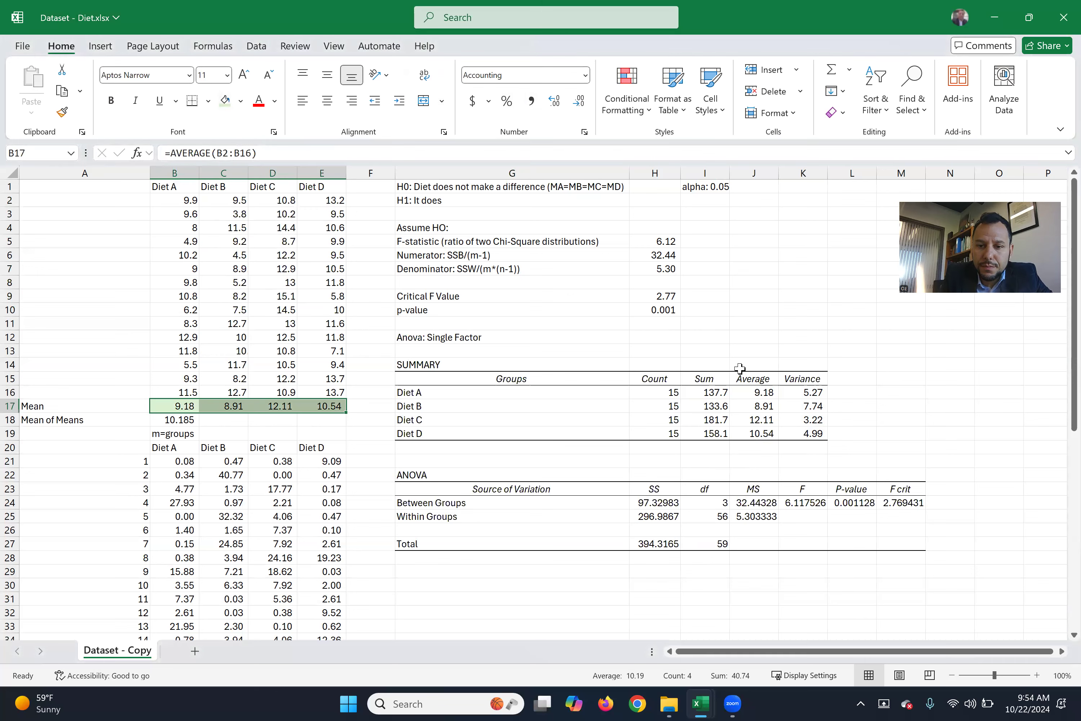
left_click_drag(751, 392, 753, 434)
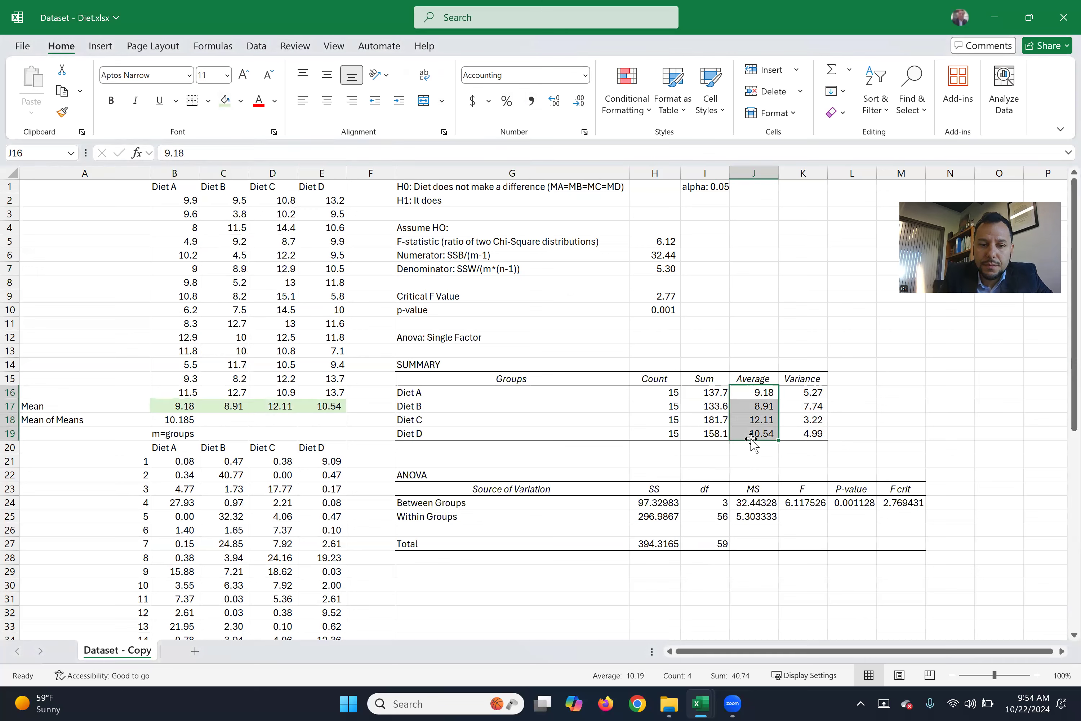
left_click(224, 100)
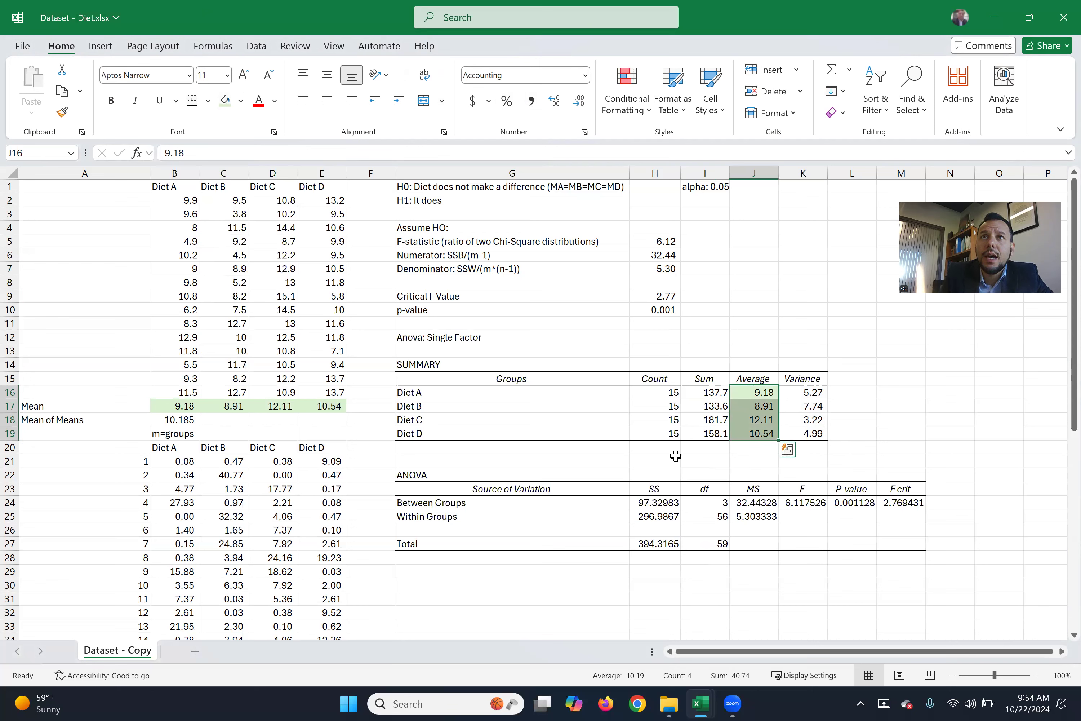
Step: Format the between- and within-groups SS, MS, F, P-value and F crit cells in comma style with two decimals
scroll(606, 523, "down", 2)
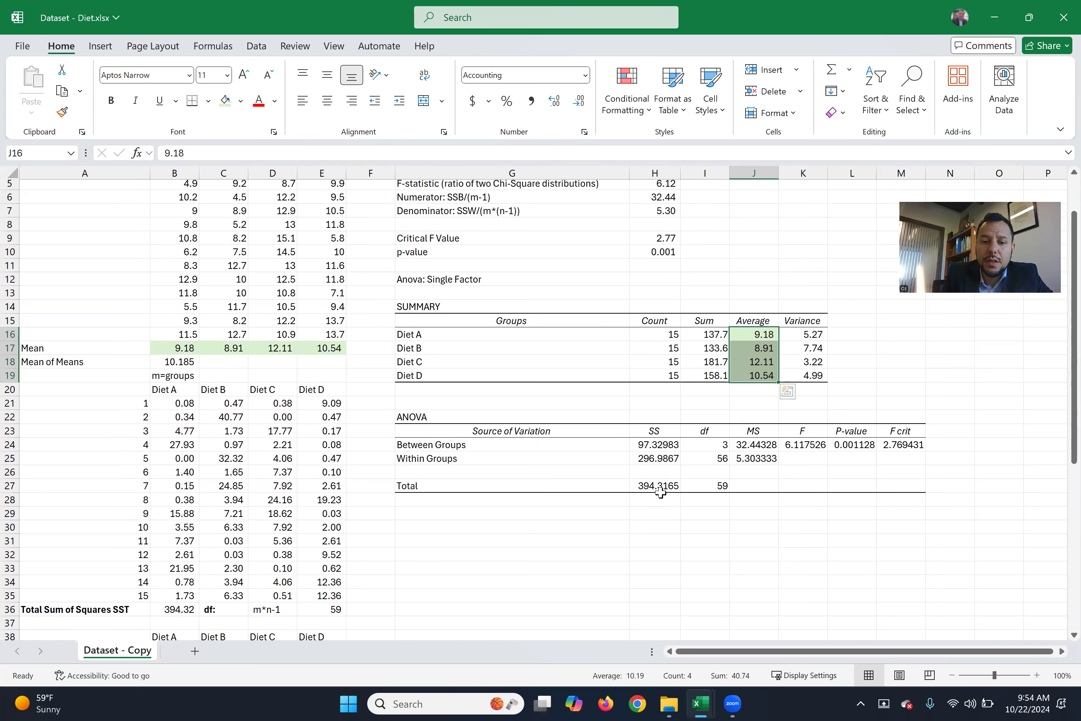
left_click_drag(656, 448, 672, 468)
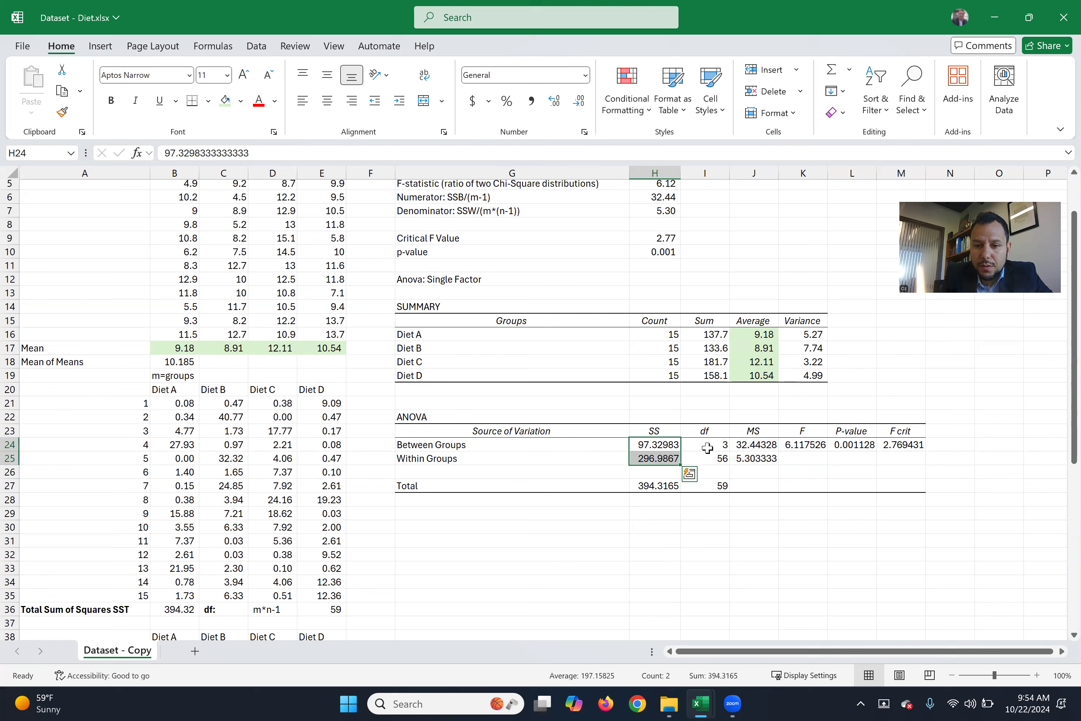
left_click_drag(752, 447, 886, 460, "ctrl")
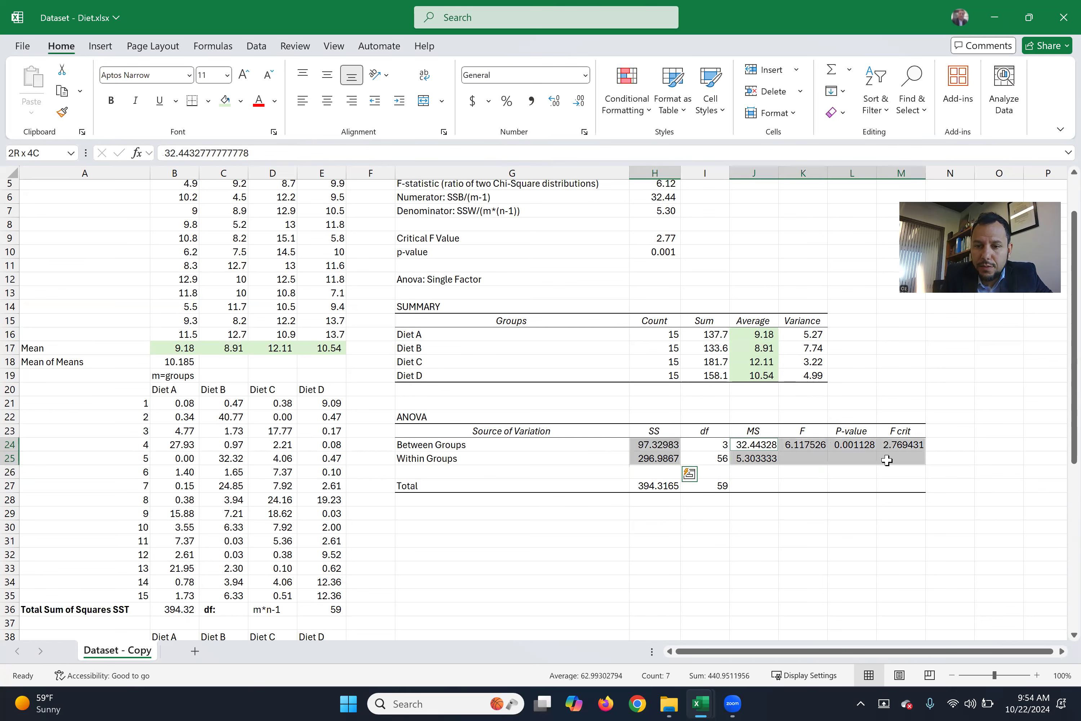
left_click(529, 101)
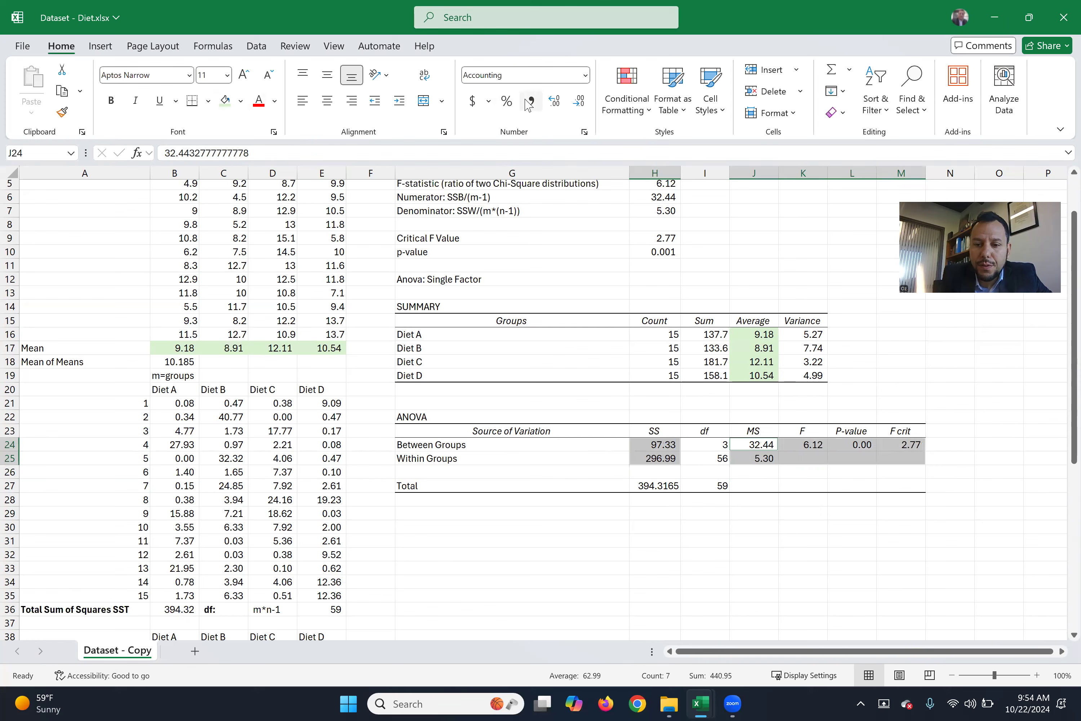
left_click(646, 445)
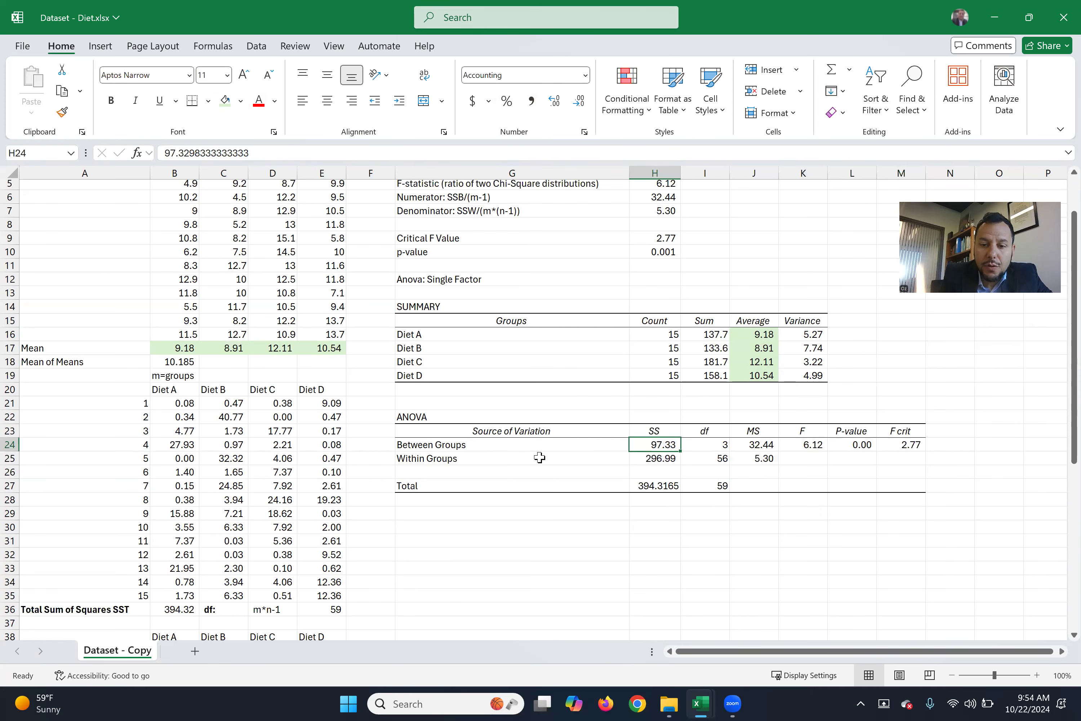
Step: Fill the between-groups SS in H24 and the matching manual SSB total in B40 with light pink
scroll(506, 531, "down", 2)
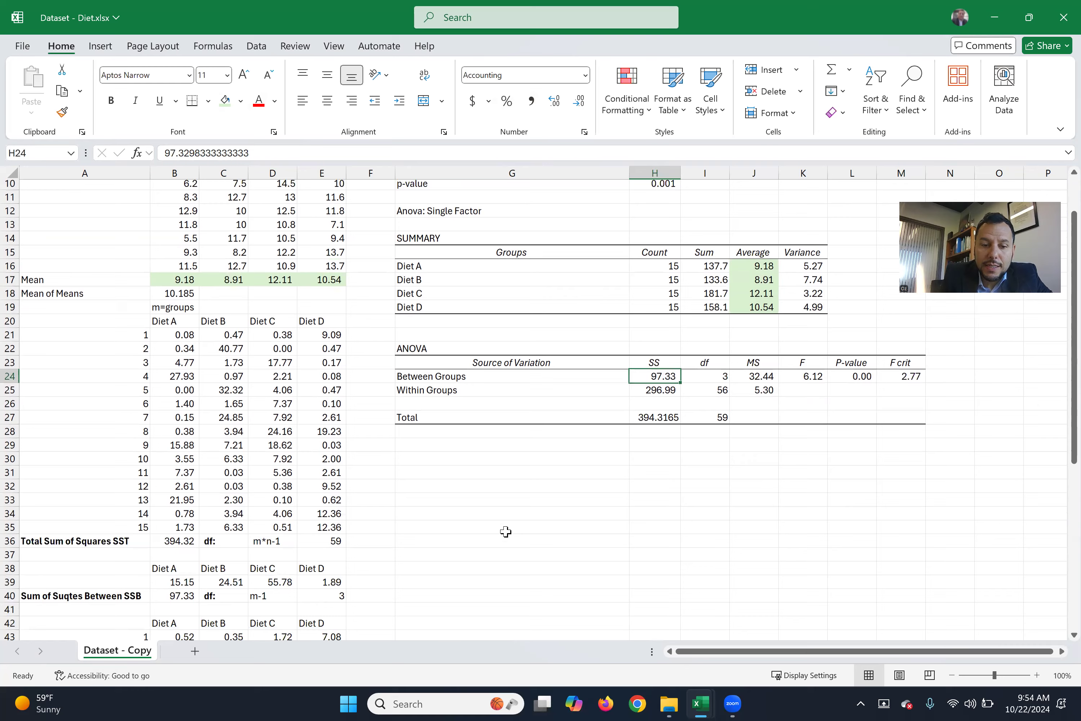
scroll(506, 530, "down", 2)
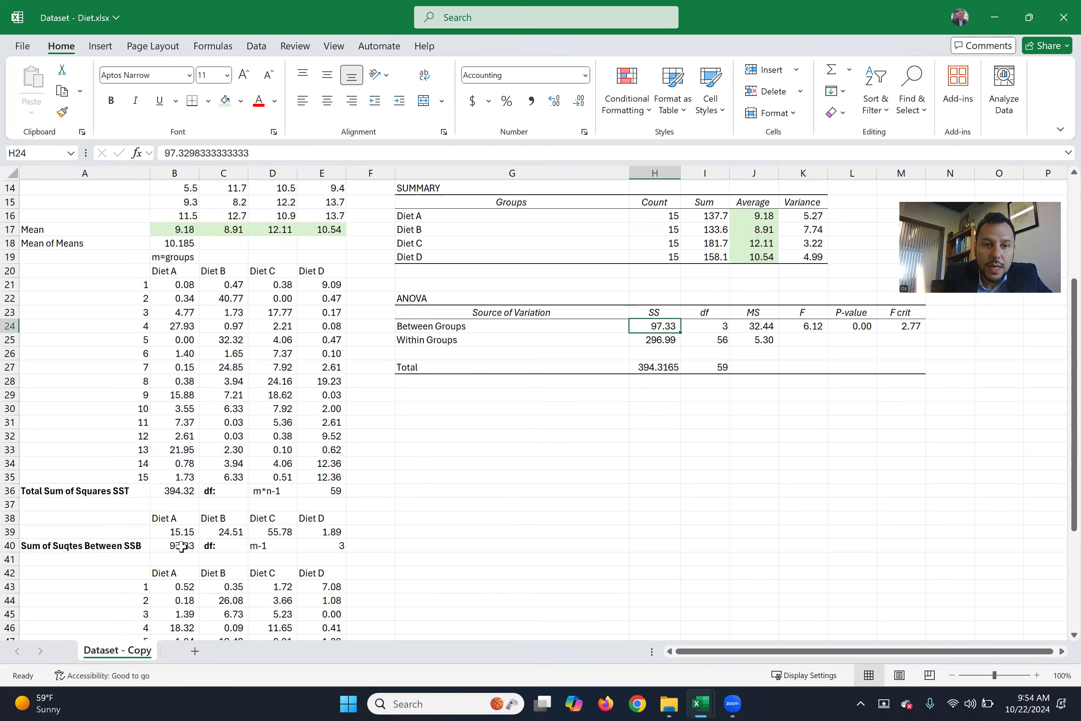
left_click(241, 101)
left_click(319, 190)
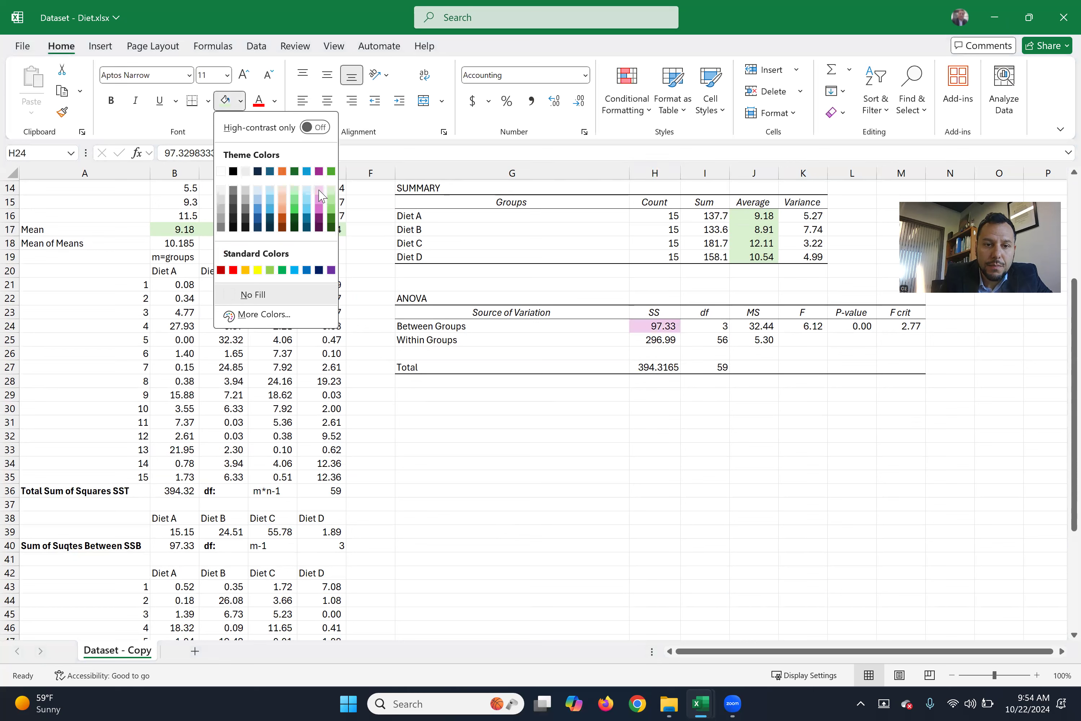
left_click(321, 196)
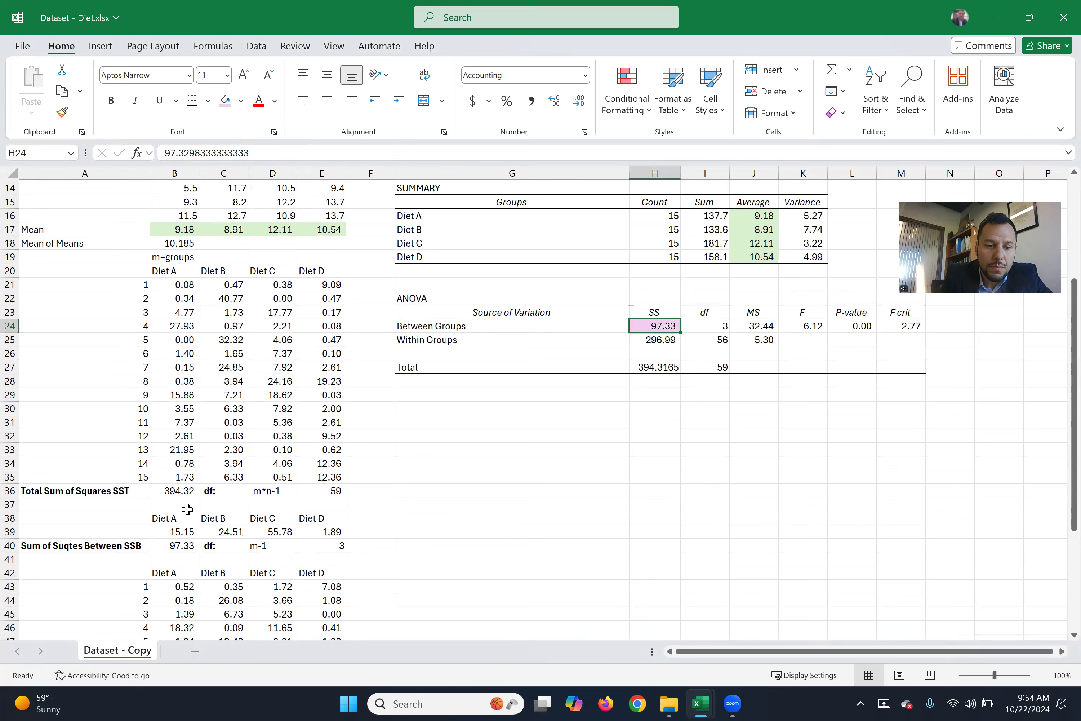
left_click(185, 546)
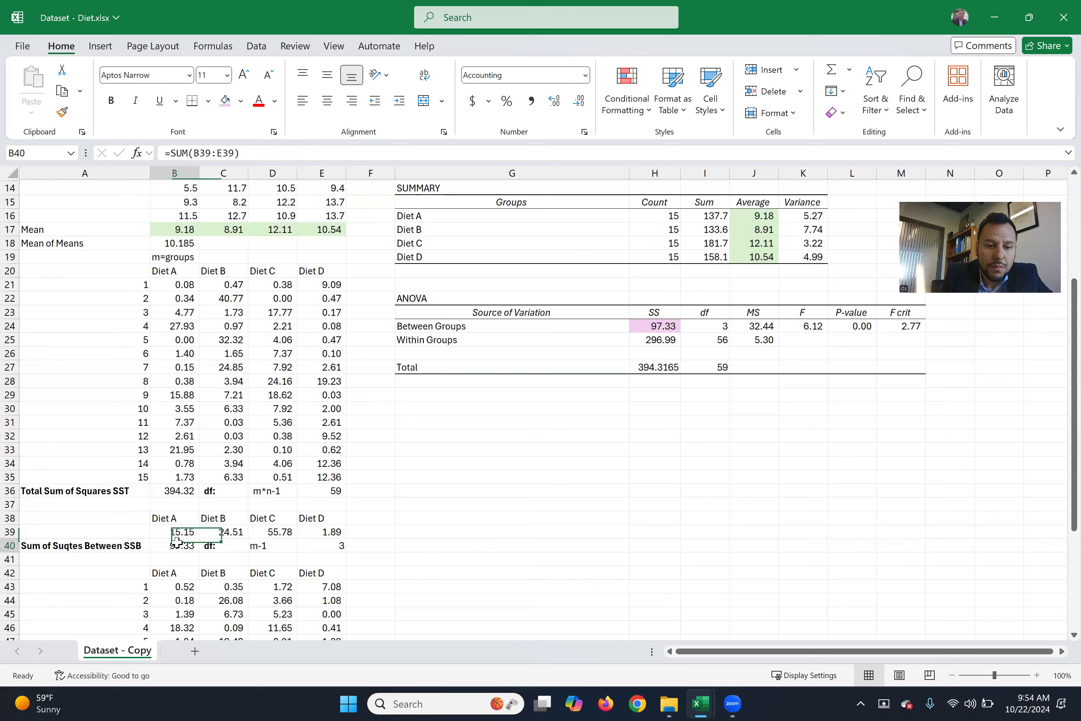
left_click(227, 102)
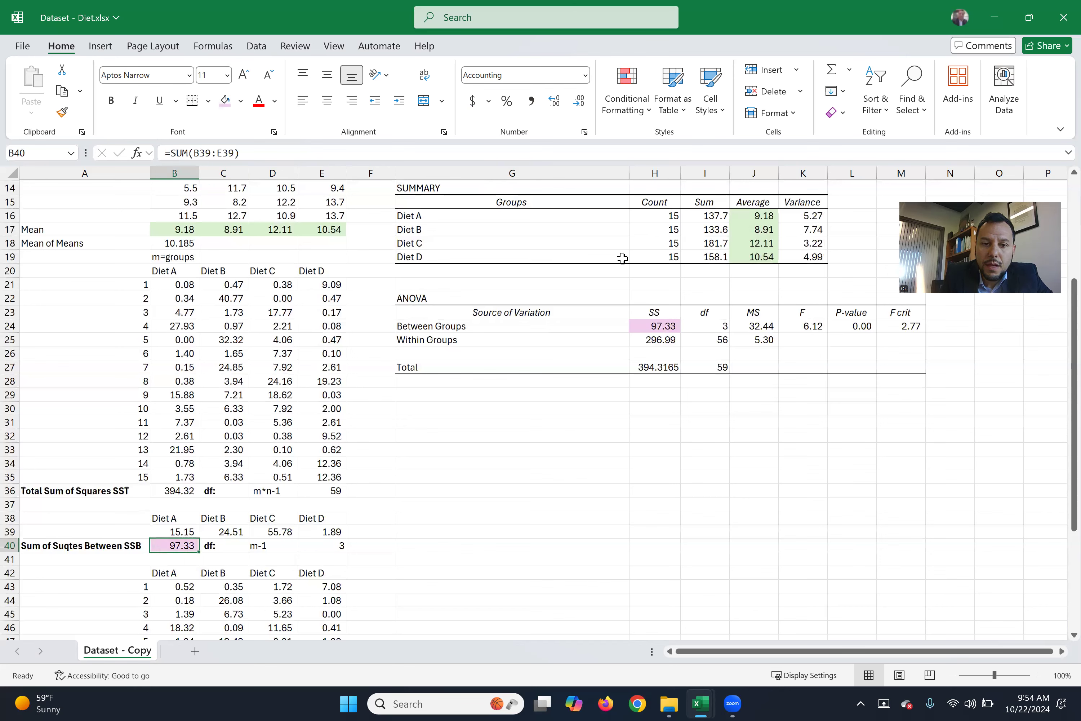
Step: Fill the within-groups SS in H25 and the matching manual SSW total in B58 with light blue
left_click(659, 340)
left_click(241, 103)
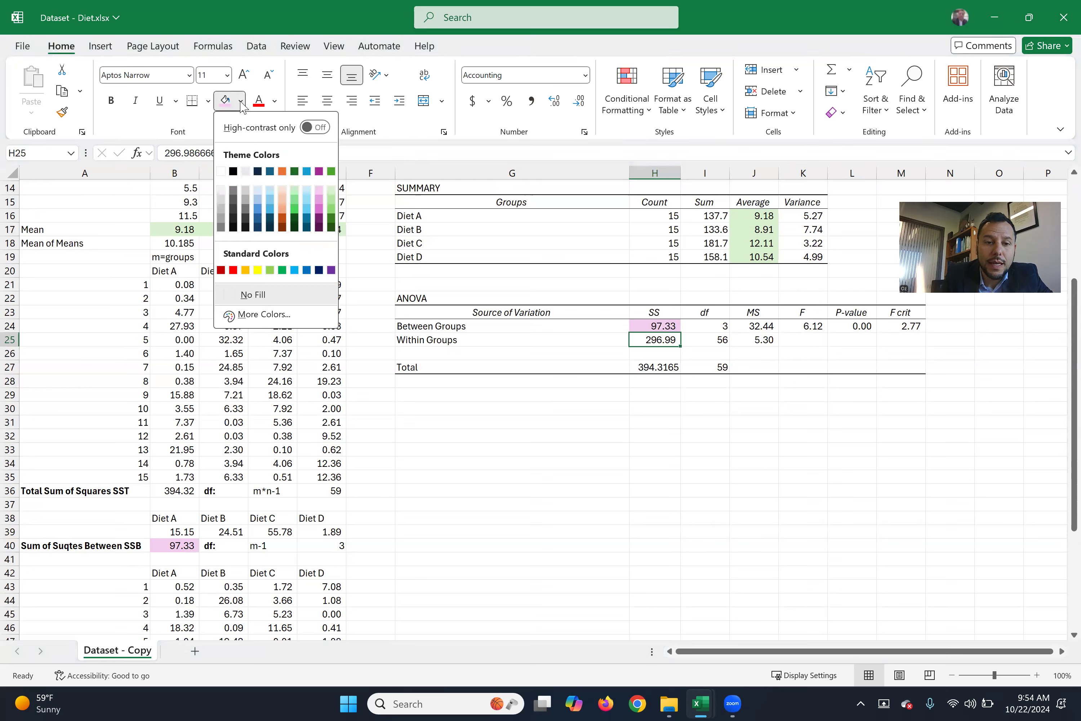
left_click(306, 190)
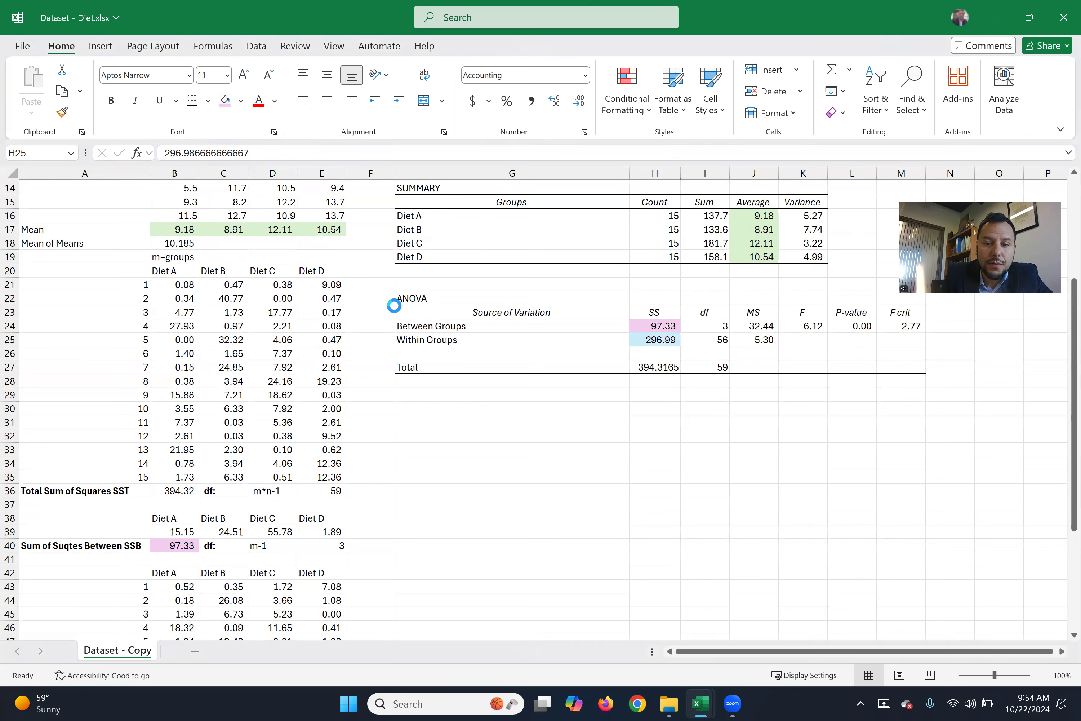
scroll(406, 362, "down", 5)
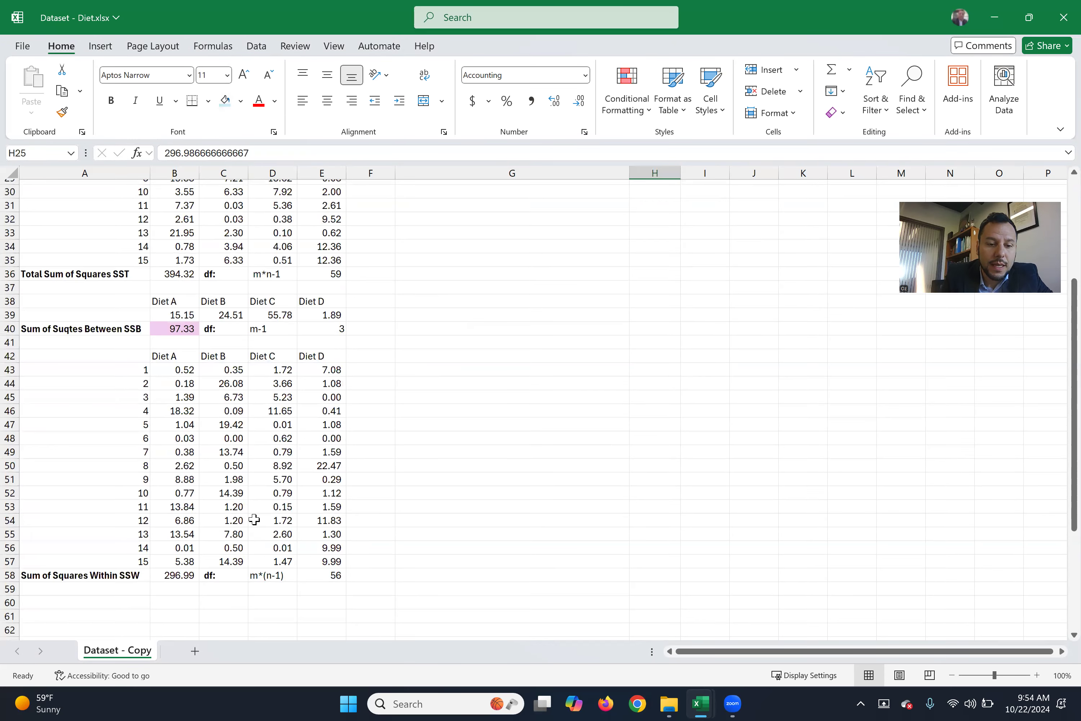
left_click(182, 574)
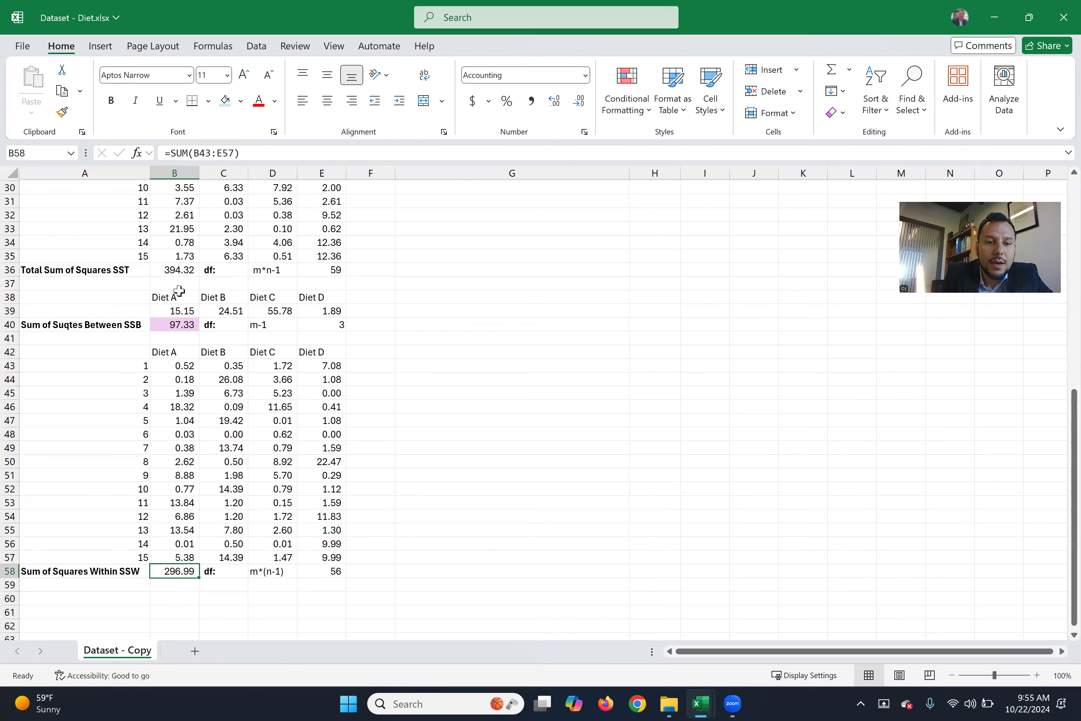
left_click(225, 100)
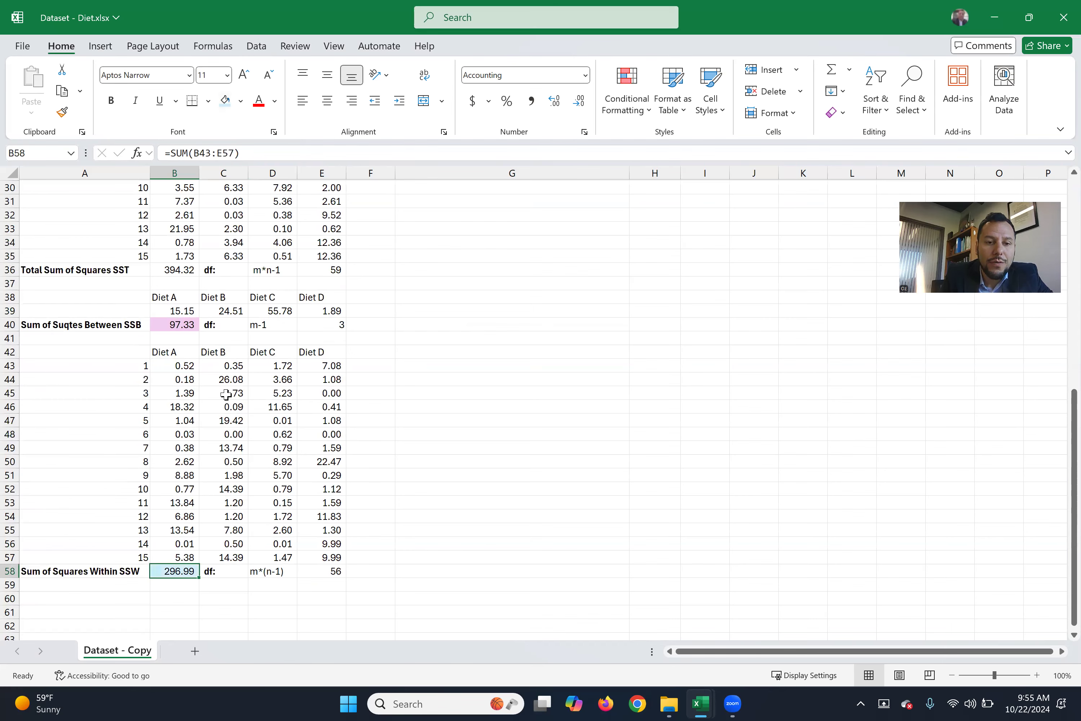
Step: Format the total SS of the ANOVA table in H27 in comma style with two decimals
scroll(226, 395, "up", 1)
scroll(226, 394, "up", 2)
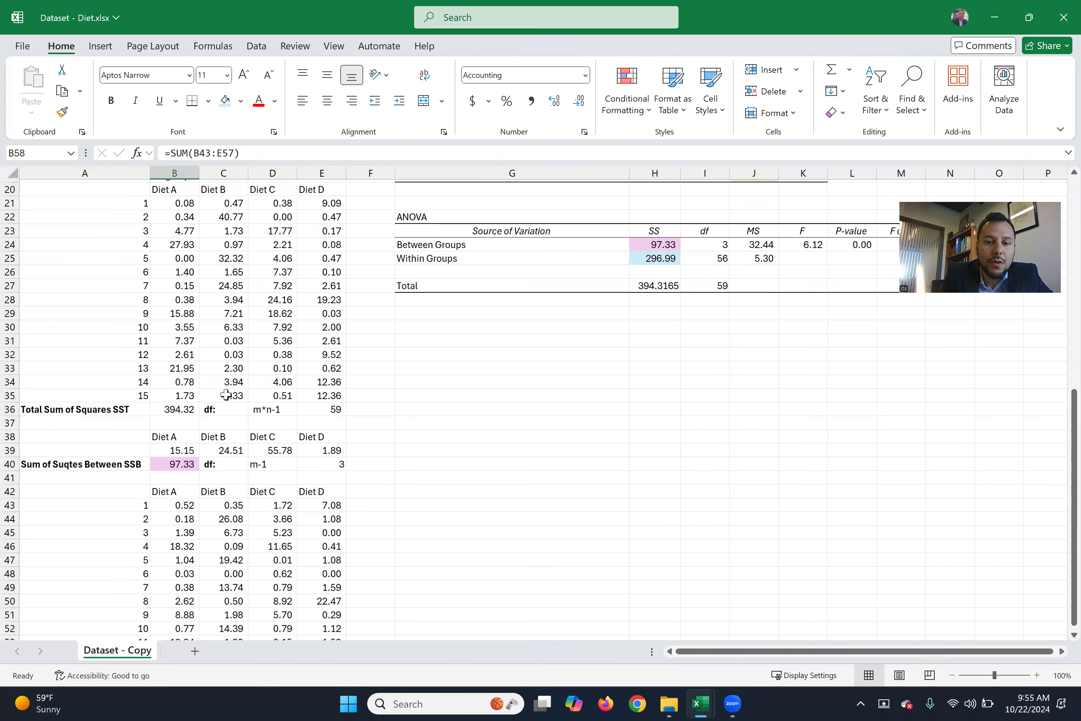
scroll(656, 287, "up", 1)
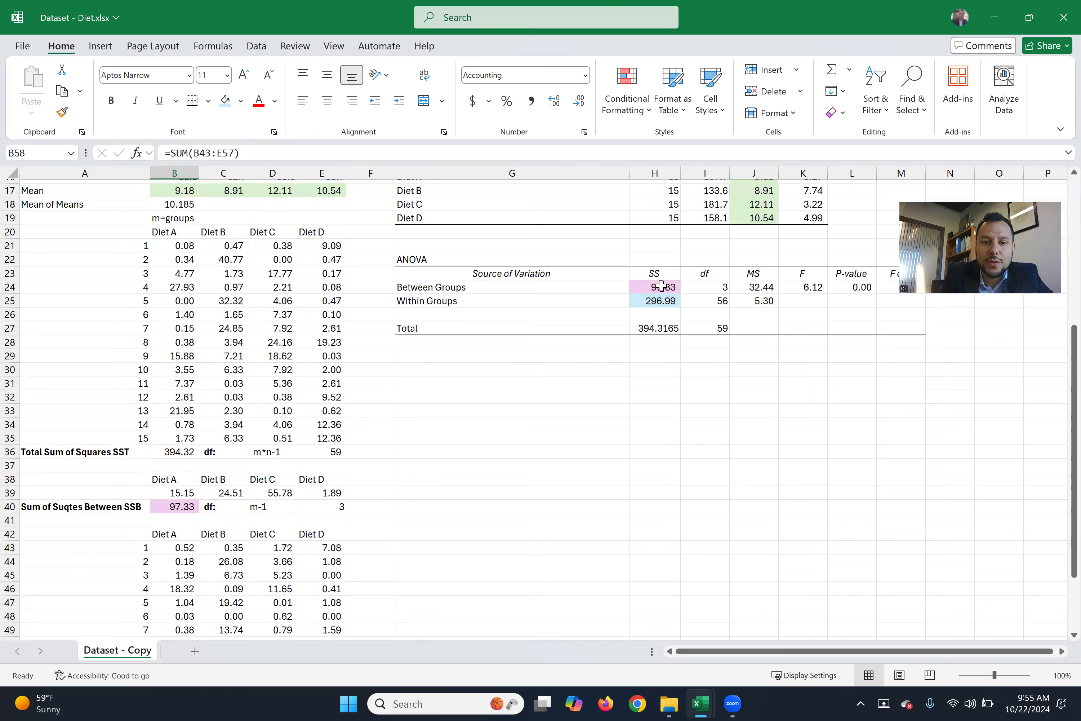
scroll(649, 321, "up", 2)
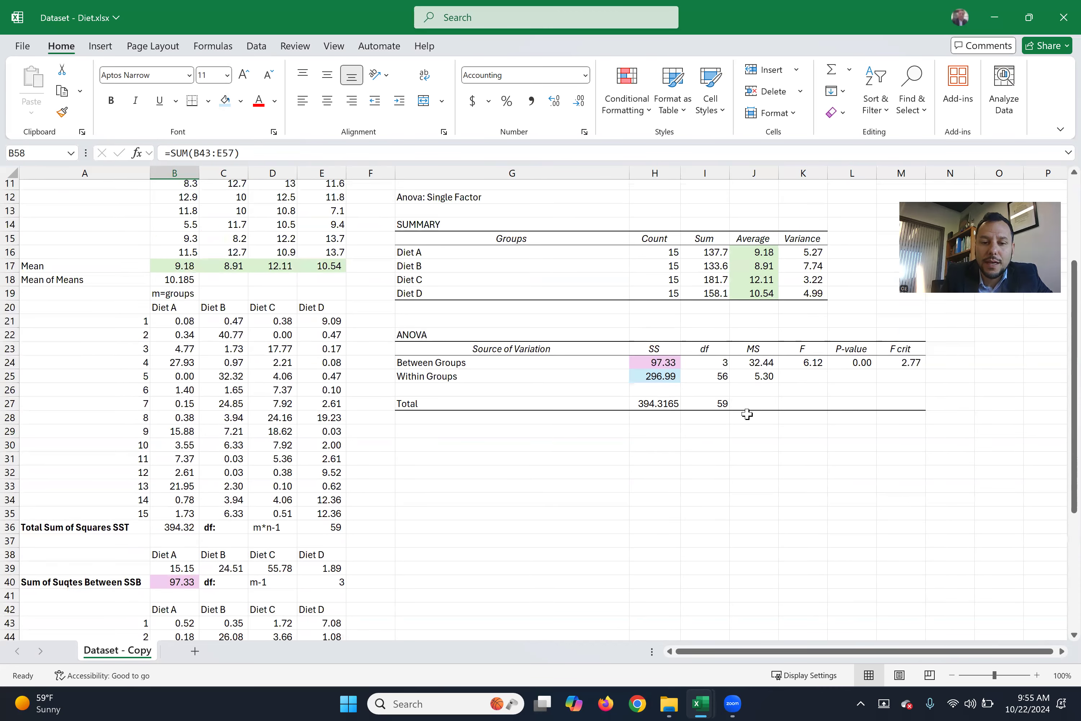
left_click(668, 406)
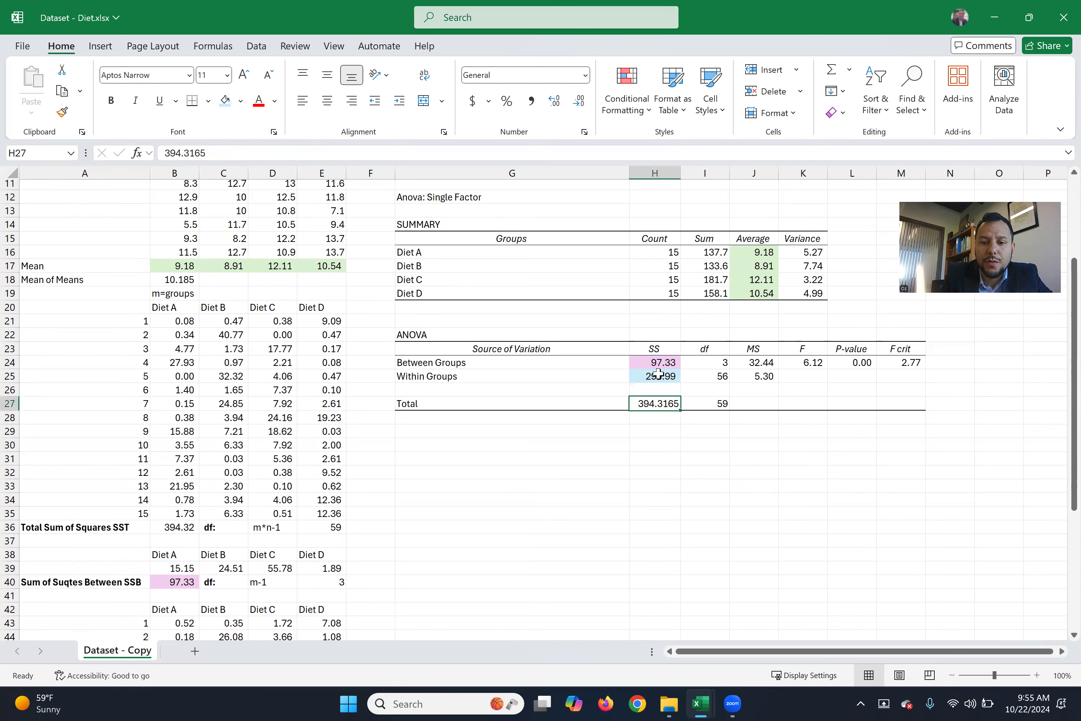
left_click(531, 101)
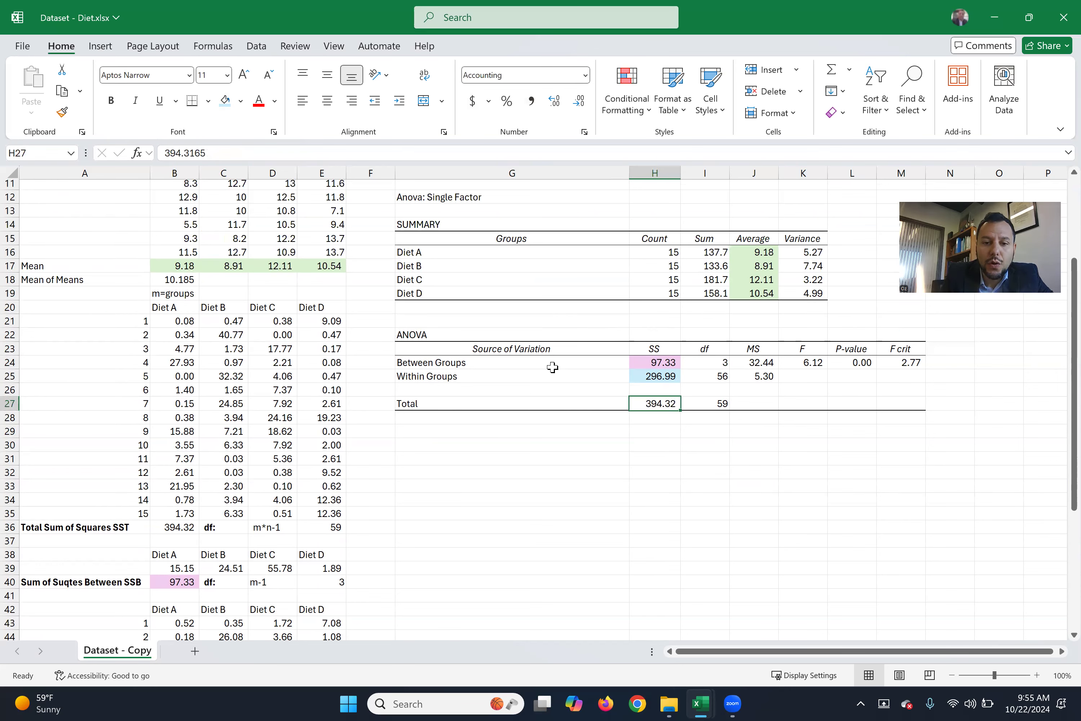
Step: Fill the total SS in H27 and the matching manual SST in B36 with light green
left_click(240, 101)
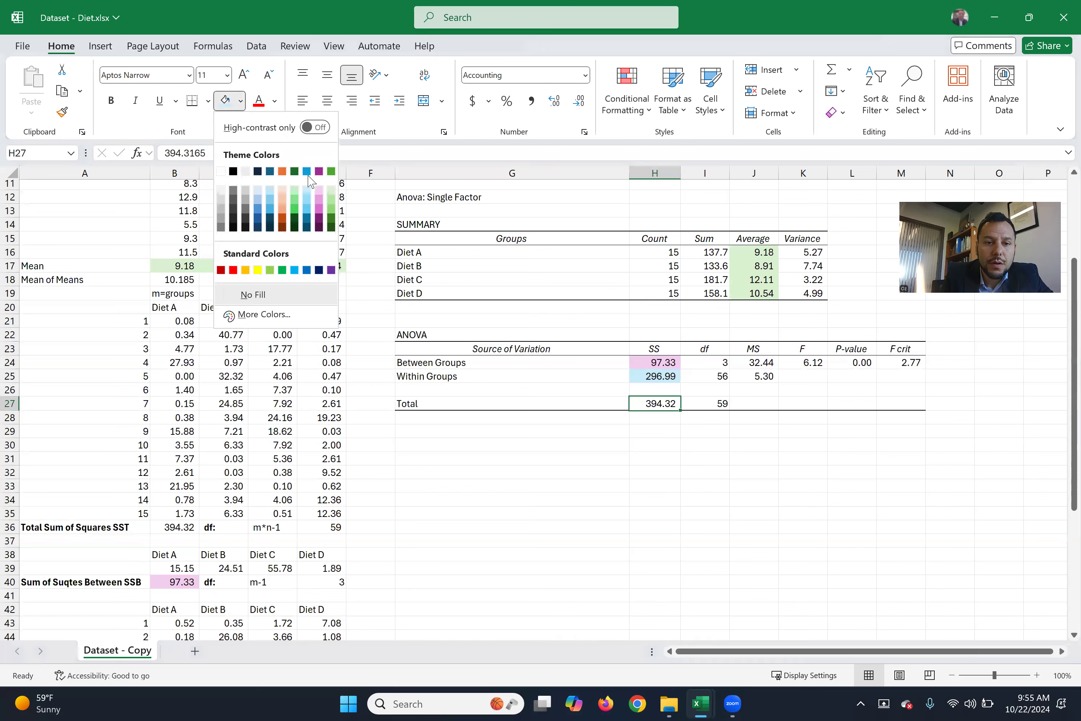
left_click(295, 192)
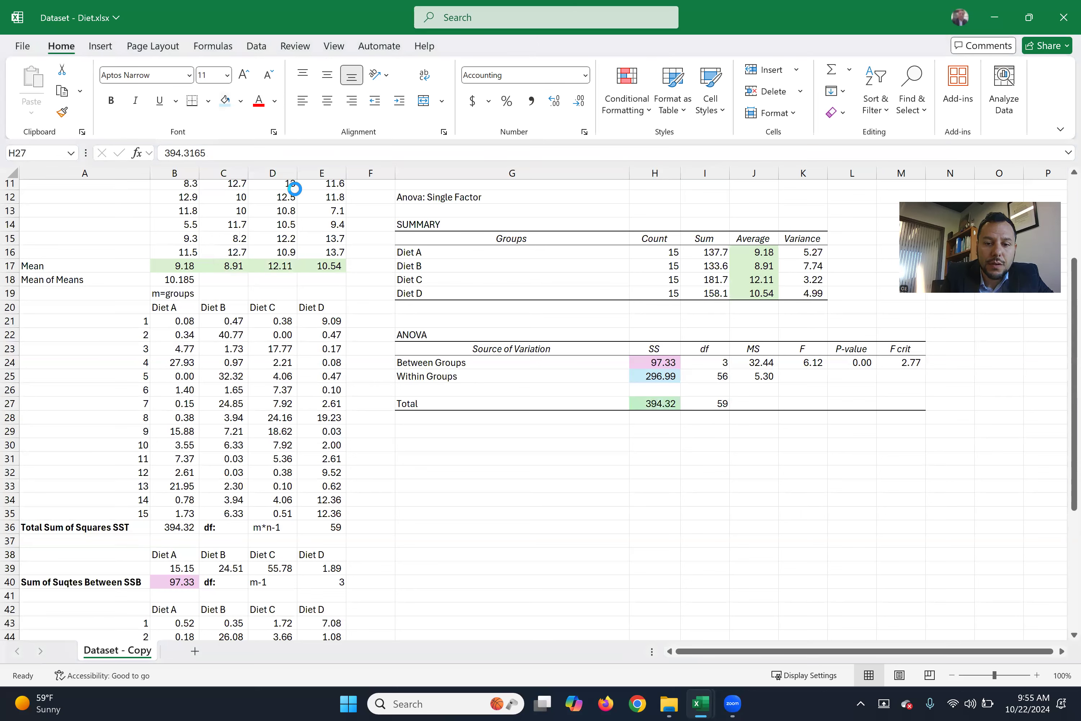
left_click(178, 527)
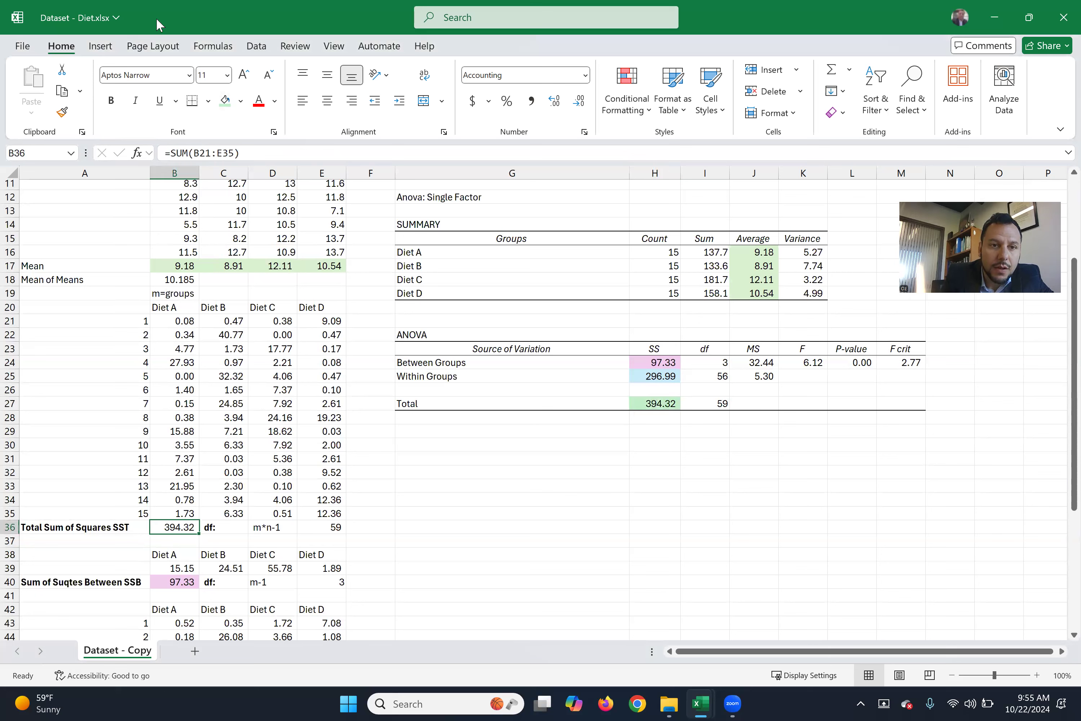
left_click(225, 100)
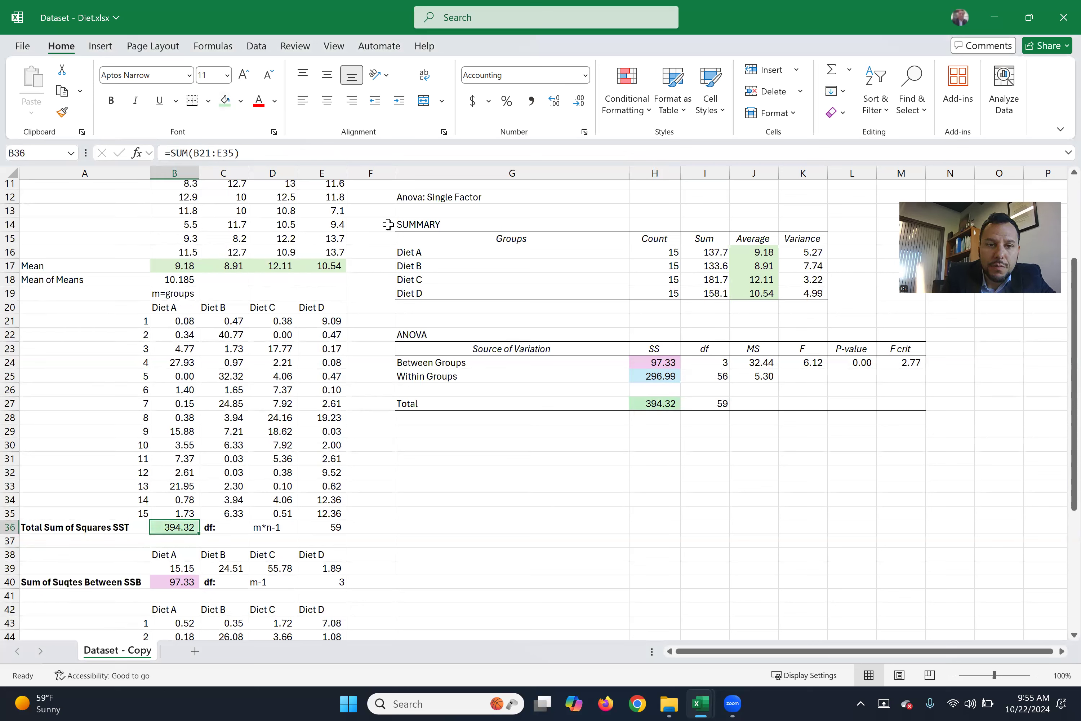
Step: Compare the between, within and total df in the ANOVA table with the manual degrees of freedom in E40, E58 and E36
left_click(715, 360)
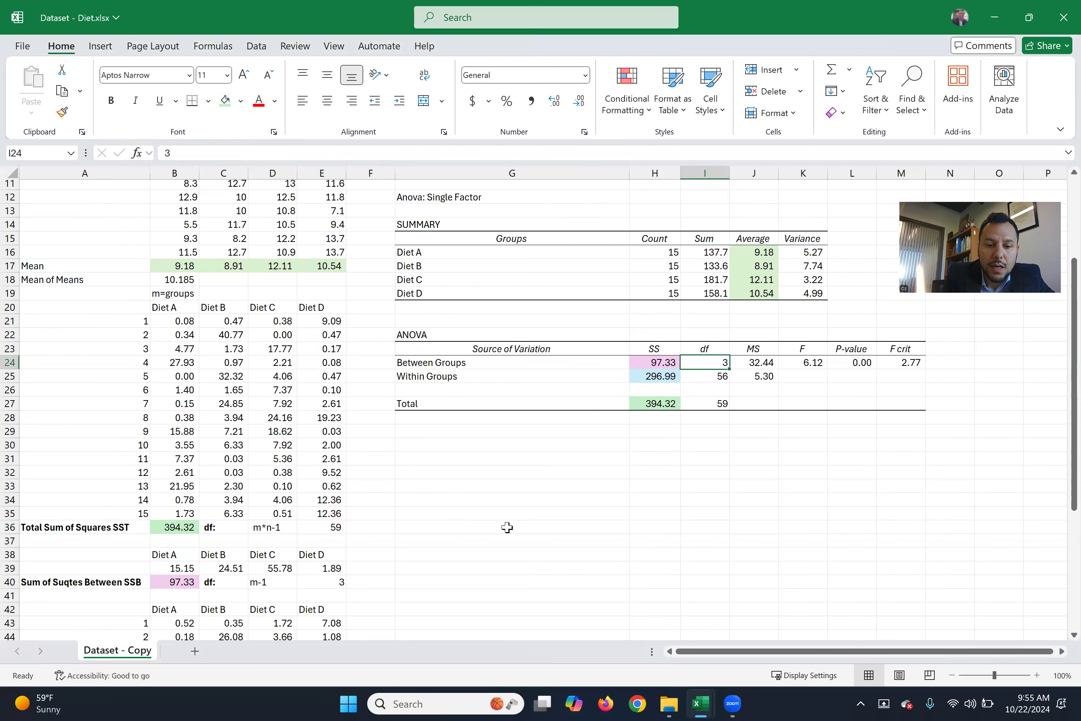
left_click(335, 582)
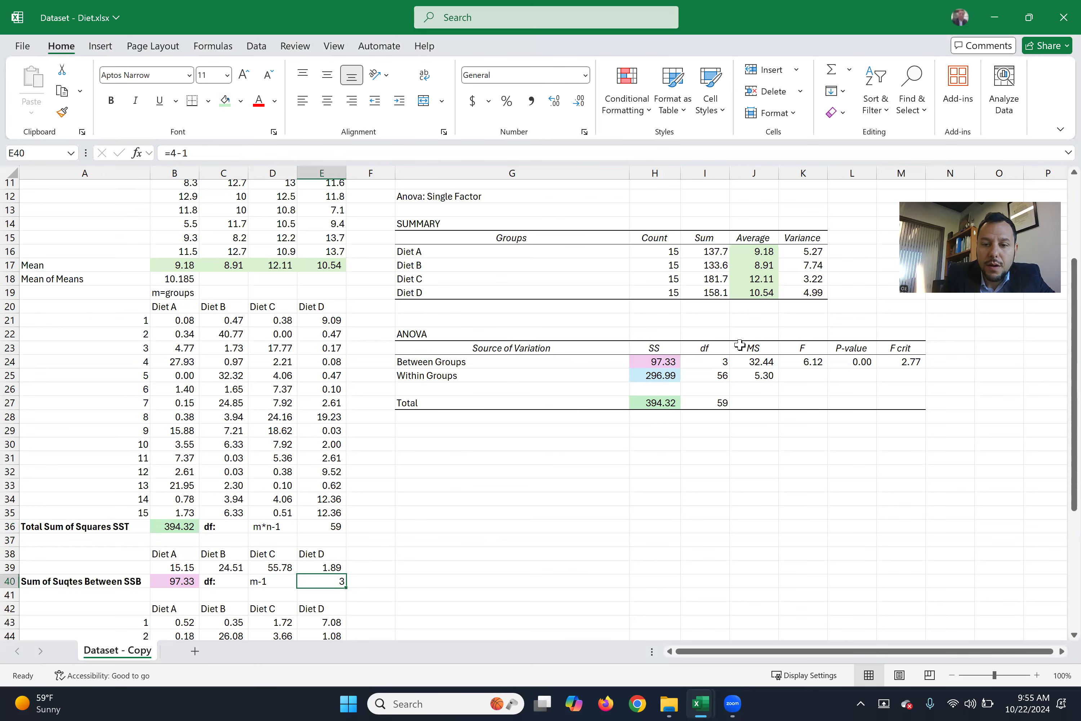
left_click(722, 375)
scroll(467, 486, "down", 2)
scroll(372, 522, "down", 7)
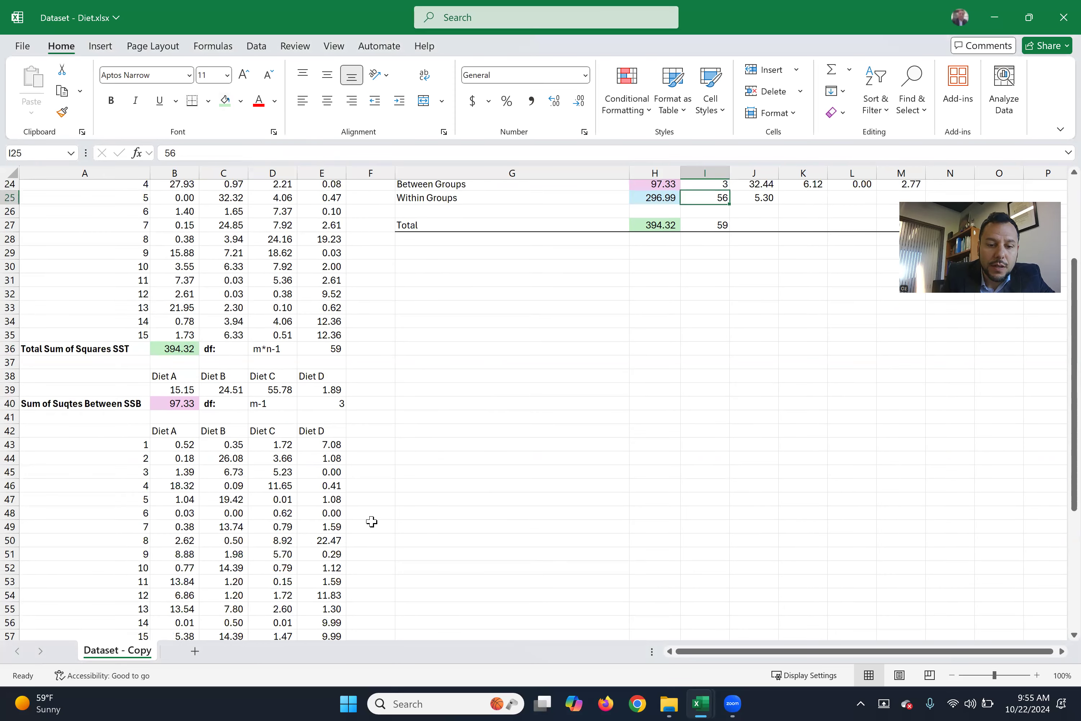
left_click(329, 466)
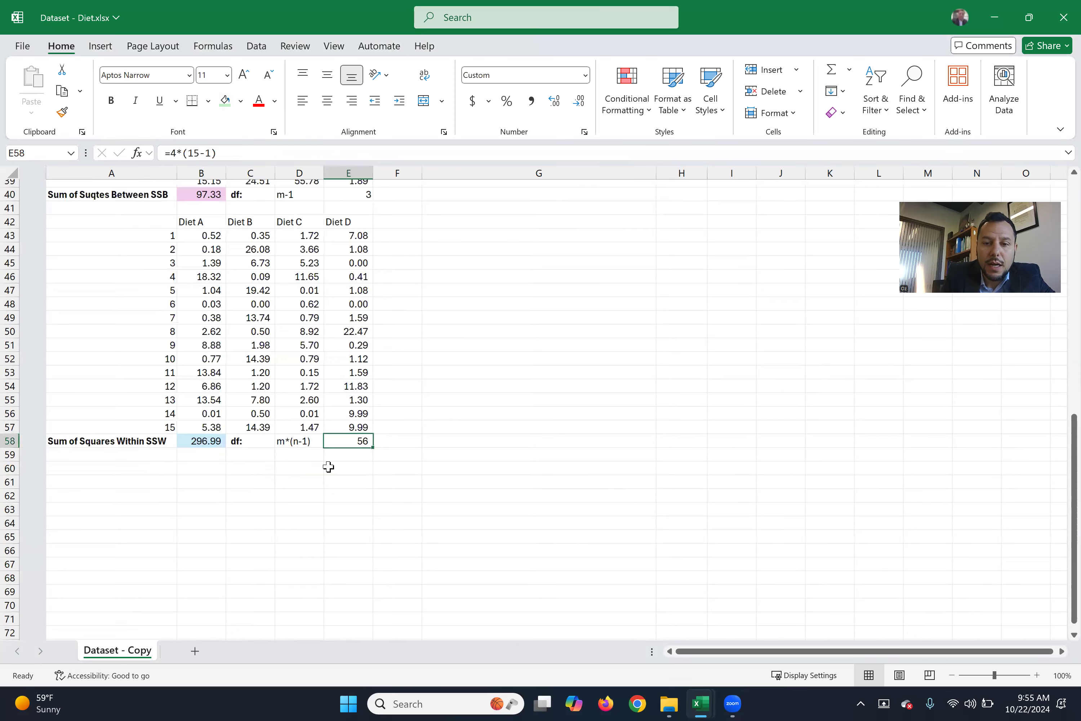
scroll(328, 467, "up", 11)
scroll(723, 546, "up", 2)
left_click(696, 545)
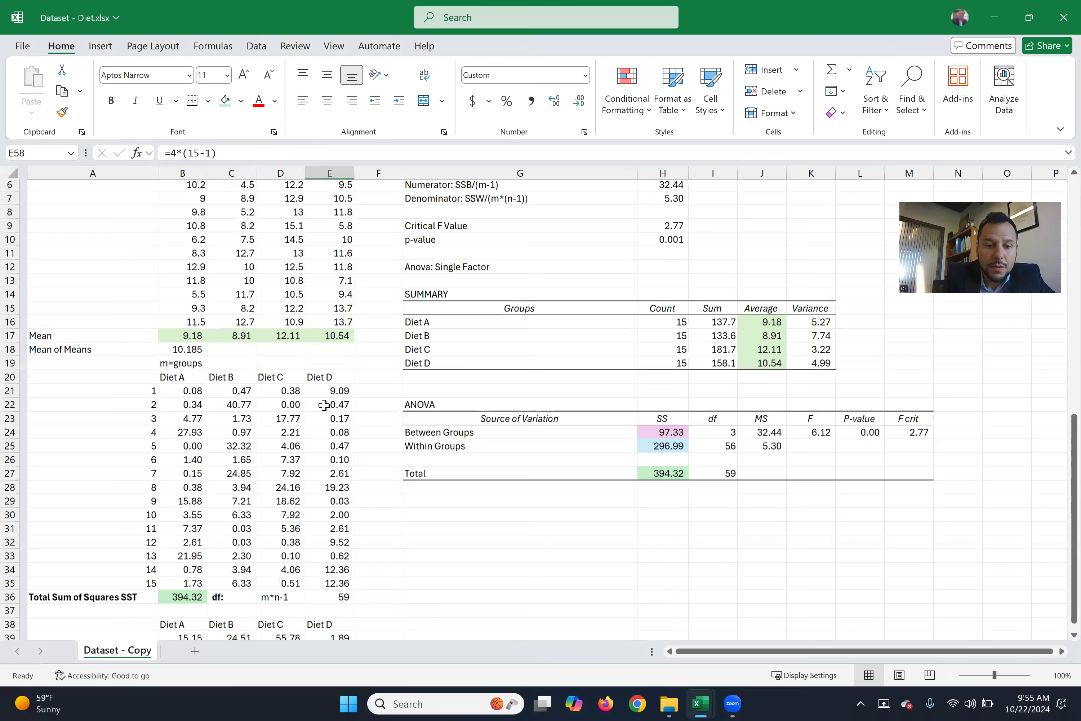
scroll(327, 607, "down", 2)
left_click(326, 608)
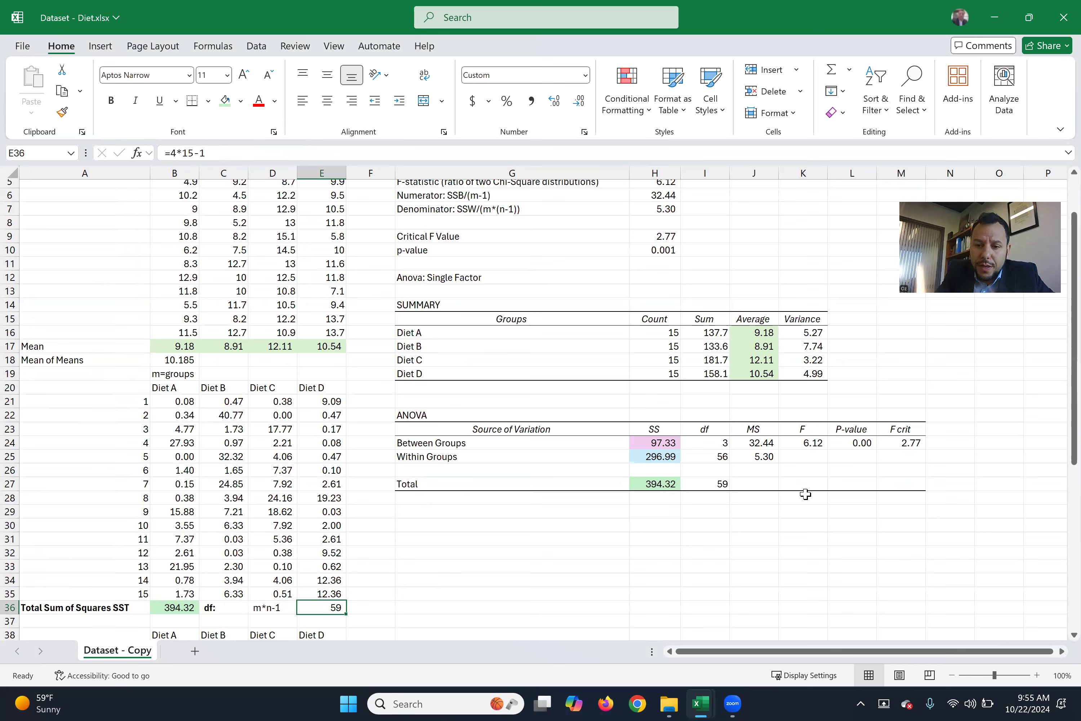
Step: Fill the between-groups MS in J24 and the matching F-statistic numerator in H6 with light orange
left_click(763, 442)
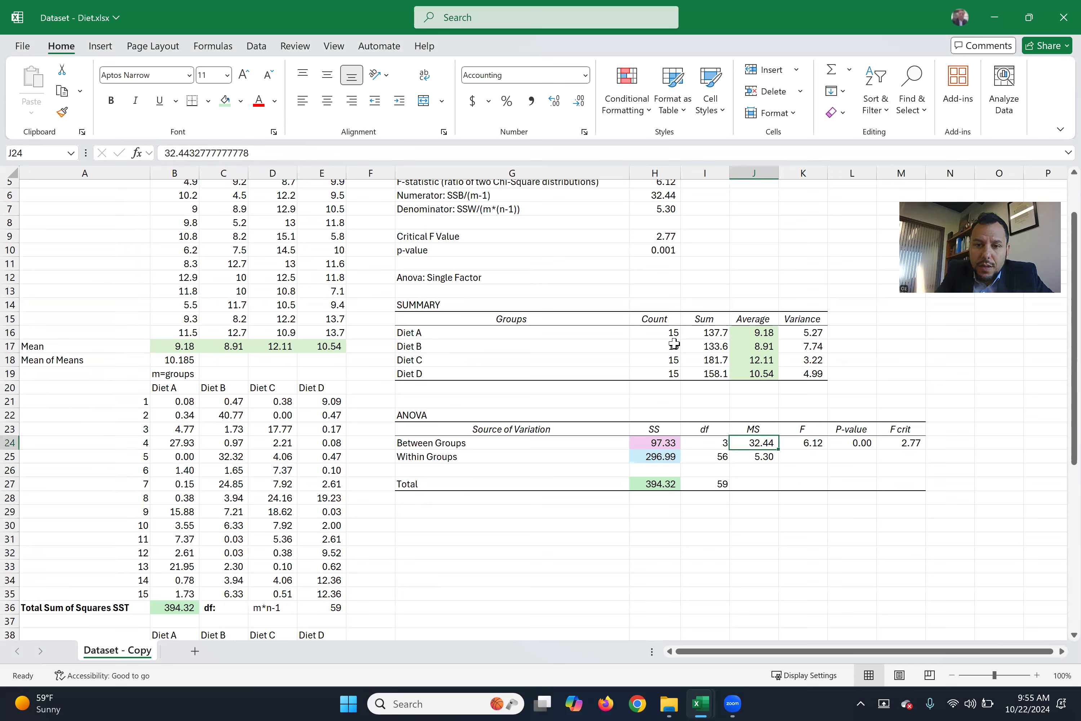
scroll(605, 288, "up", 1)
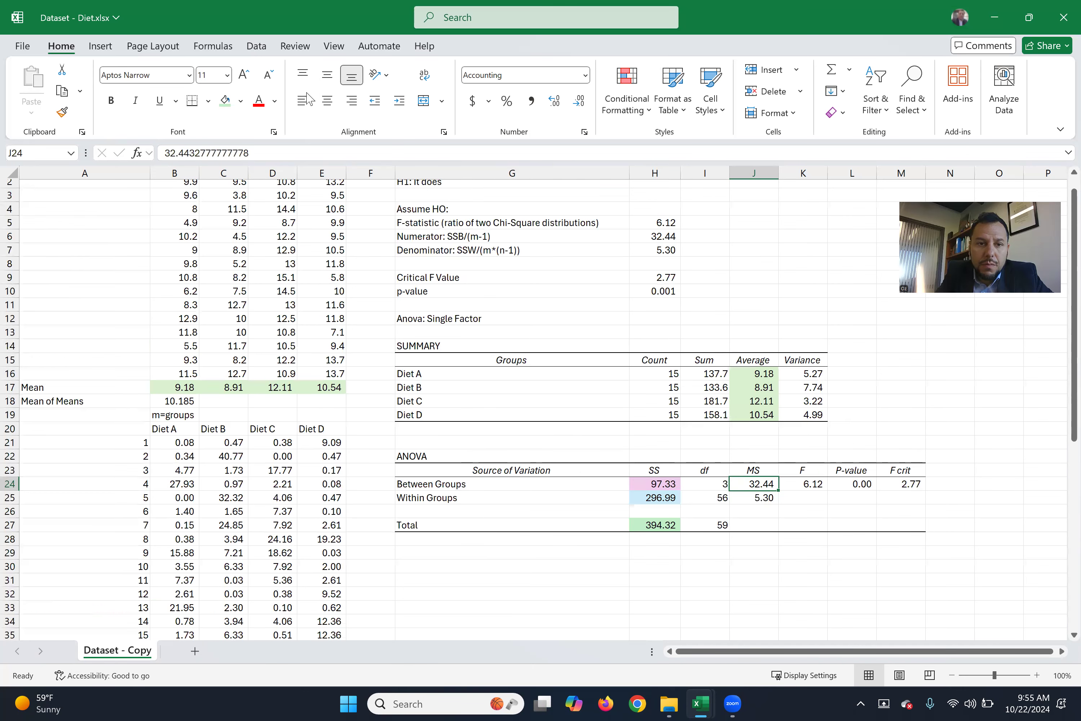
left_click(241, 102)
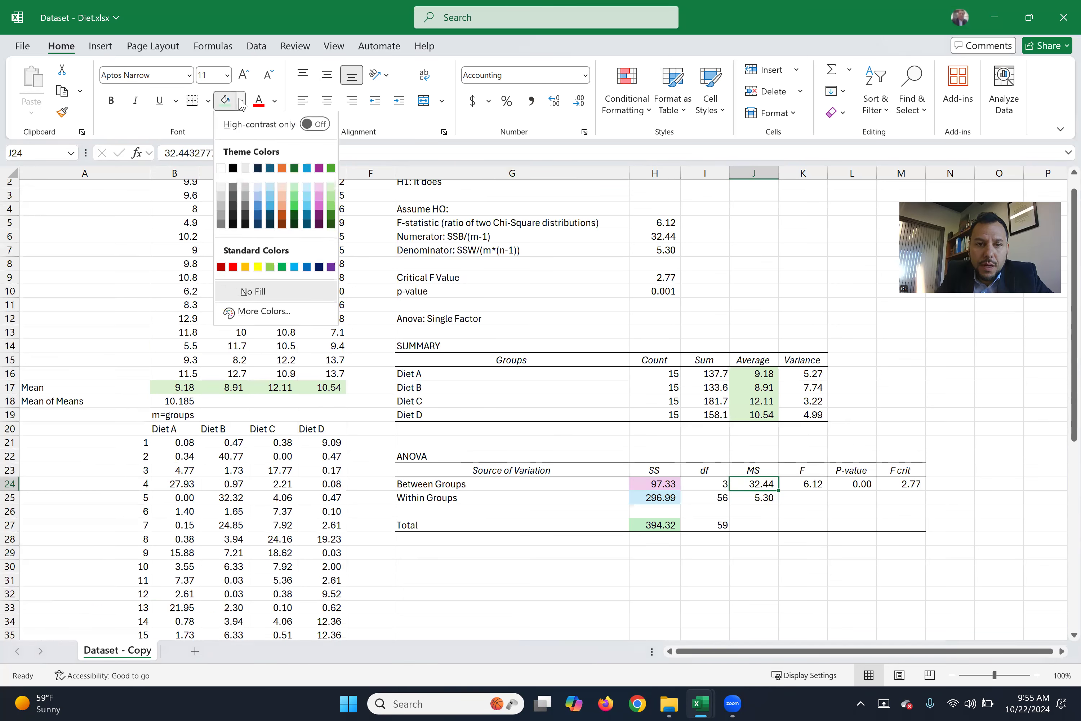
left_click(282, 191)
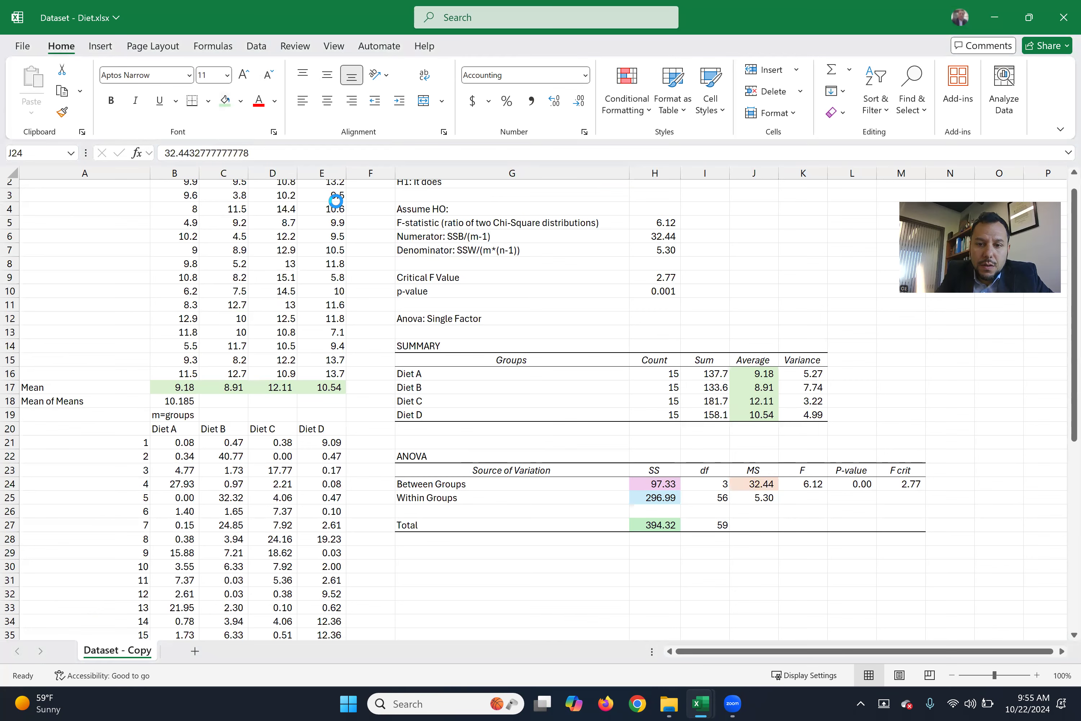
left_click(666, 238)
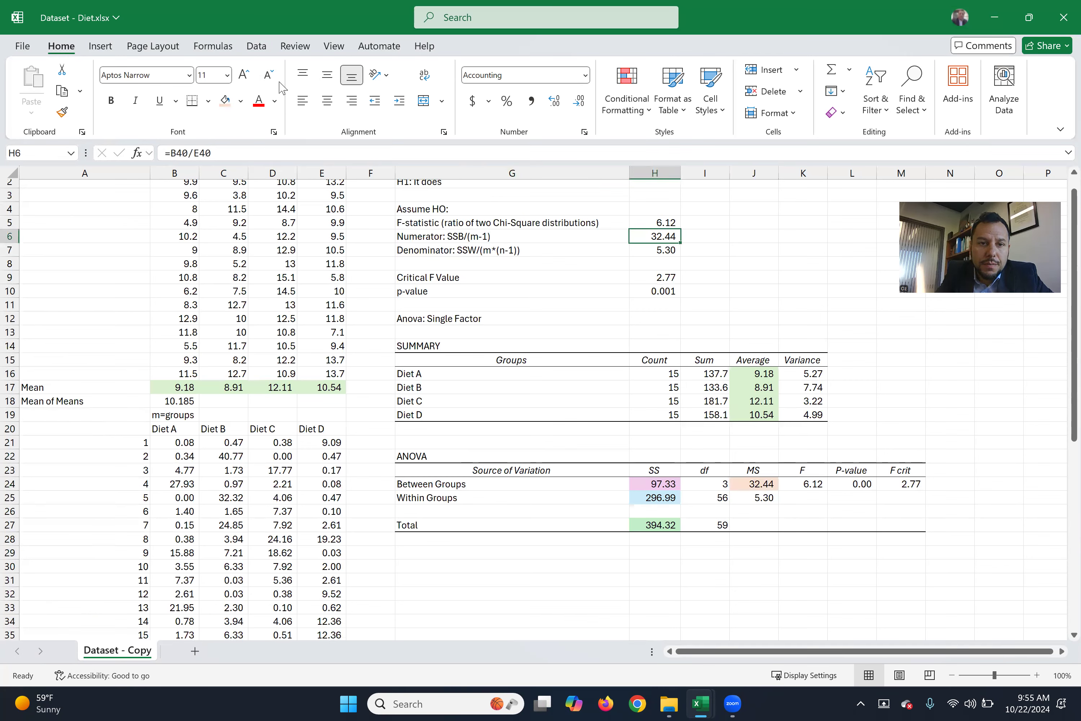
left_click(226, 100)
Step: Fill the F-statistic denominator in H7 and the matching within-groups MS in J25 with light orange
left_click(650, 253)
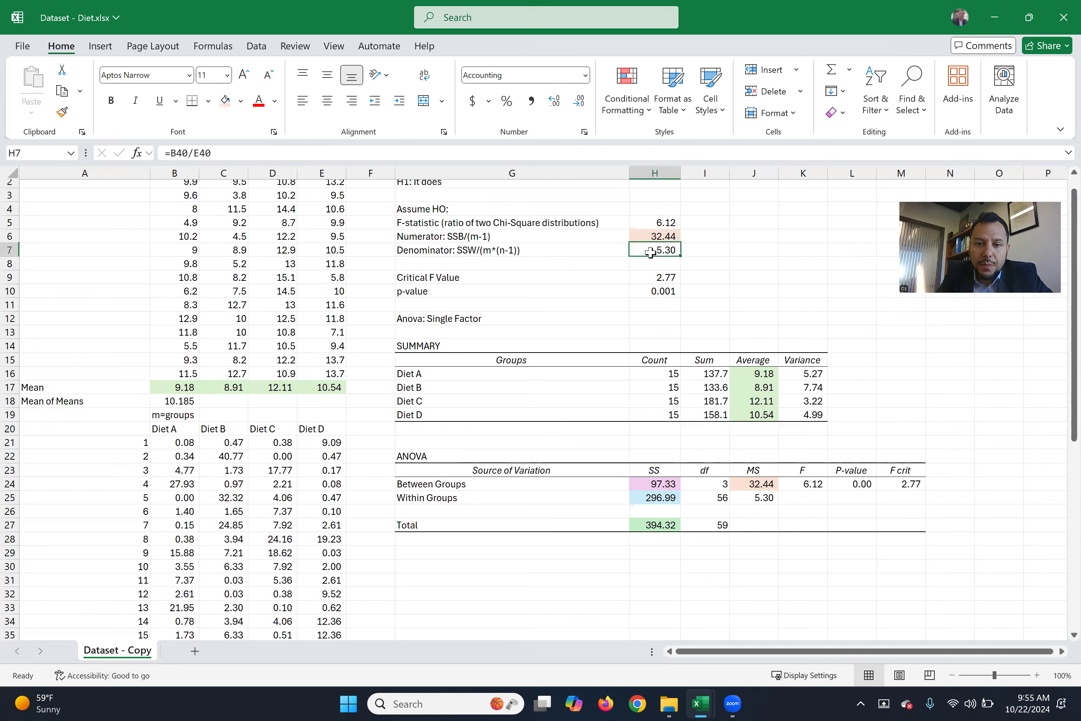
left_click(225, 100)
left_click(749, 497)
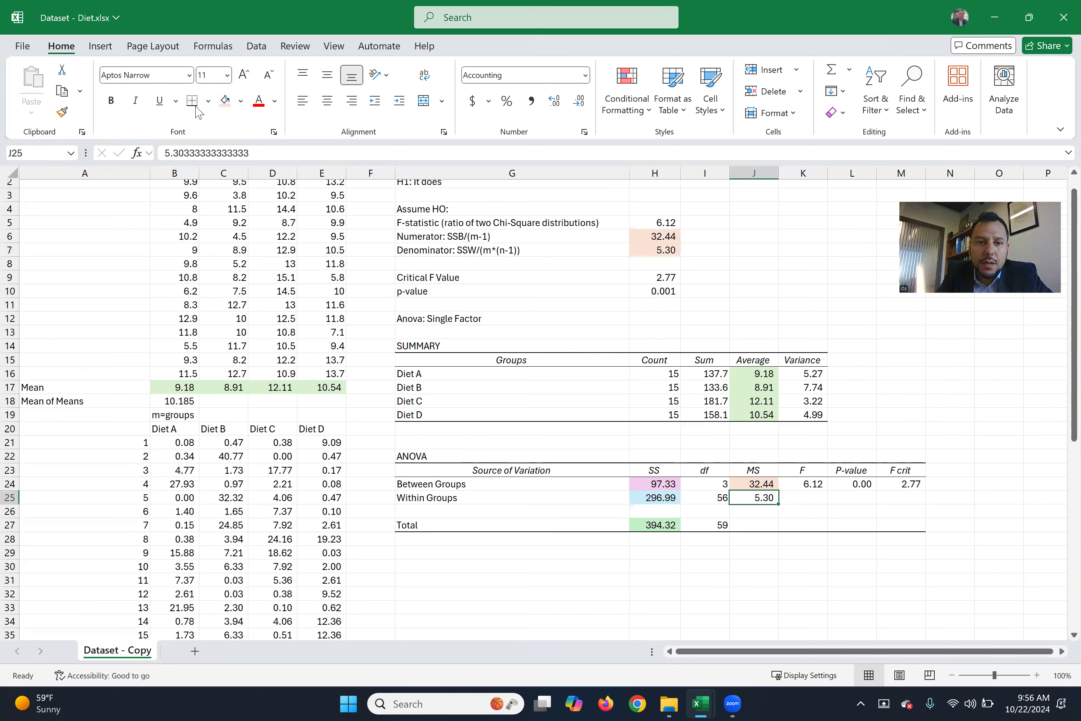
left_click(225, 101)
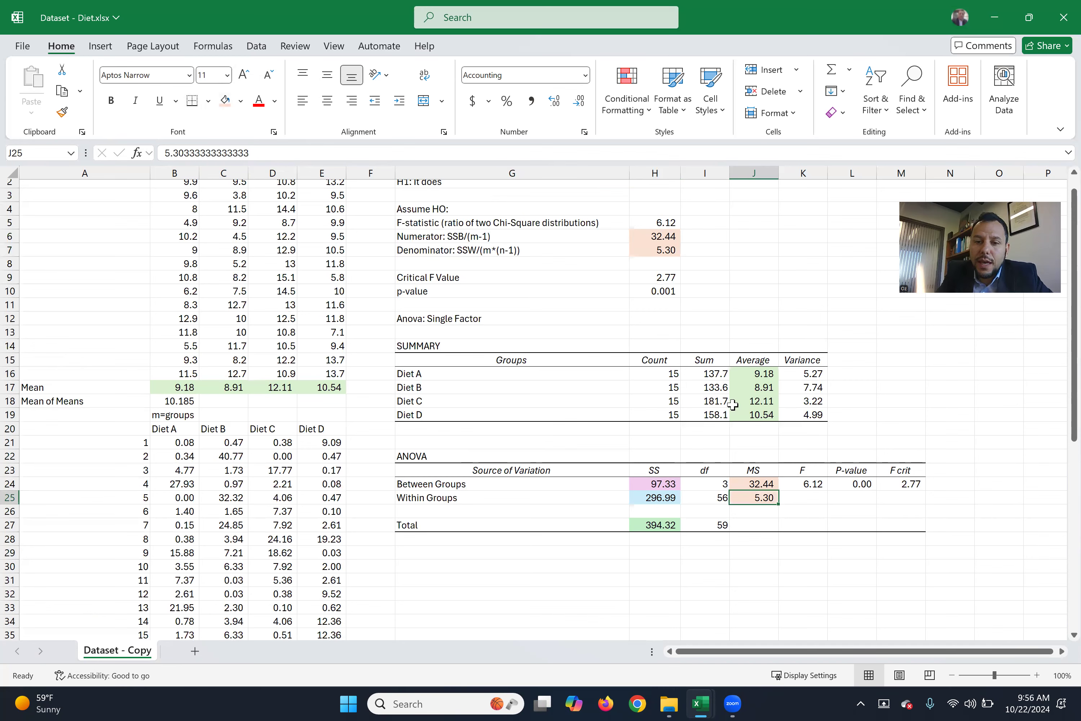
Step: Fill the manual F-statistic in H5 and the matching ANOVA table F value in K24 with a medium-light green
left_click(652, 223)
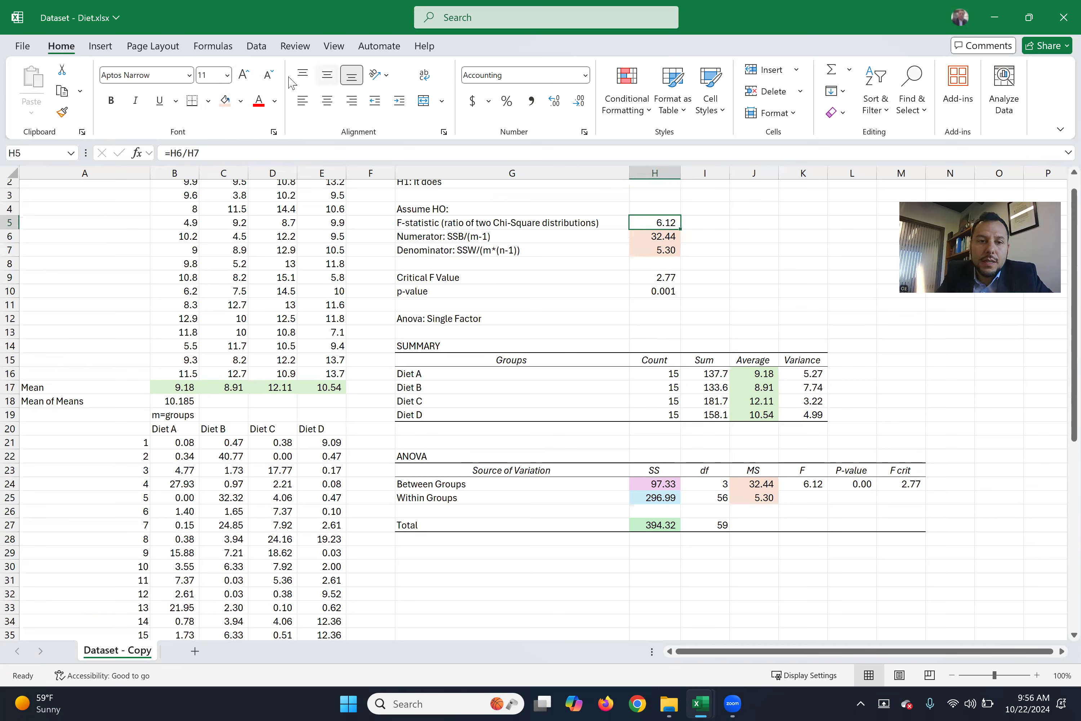
left_click(241, 101)
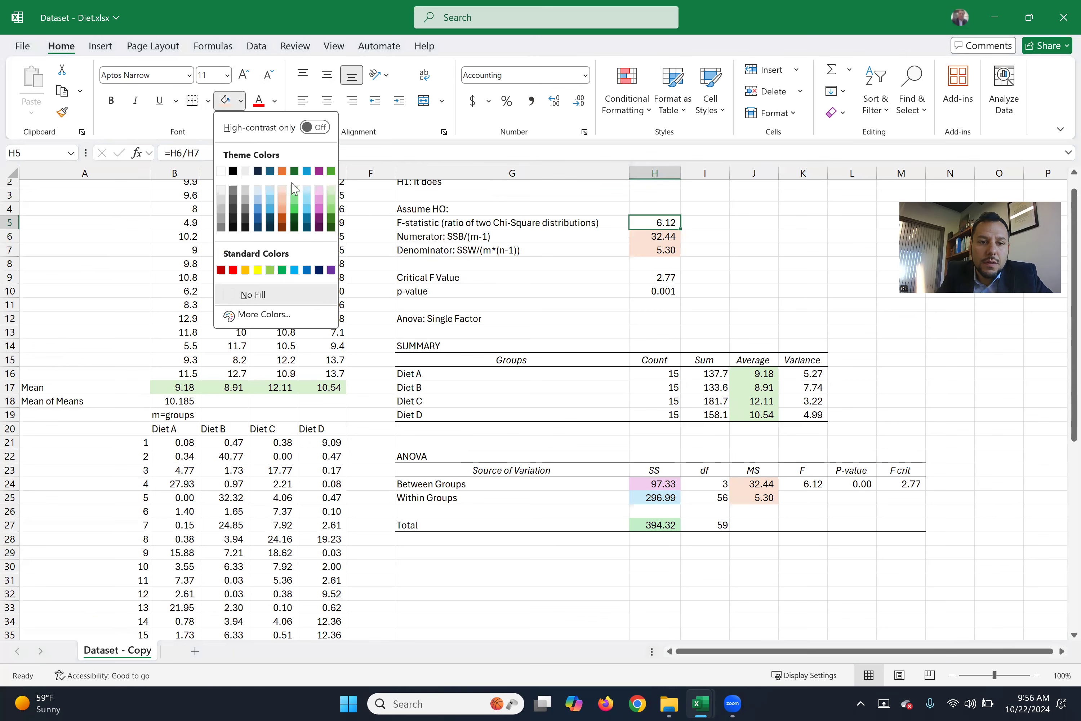
left_click(331, 208)
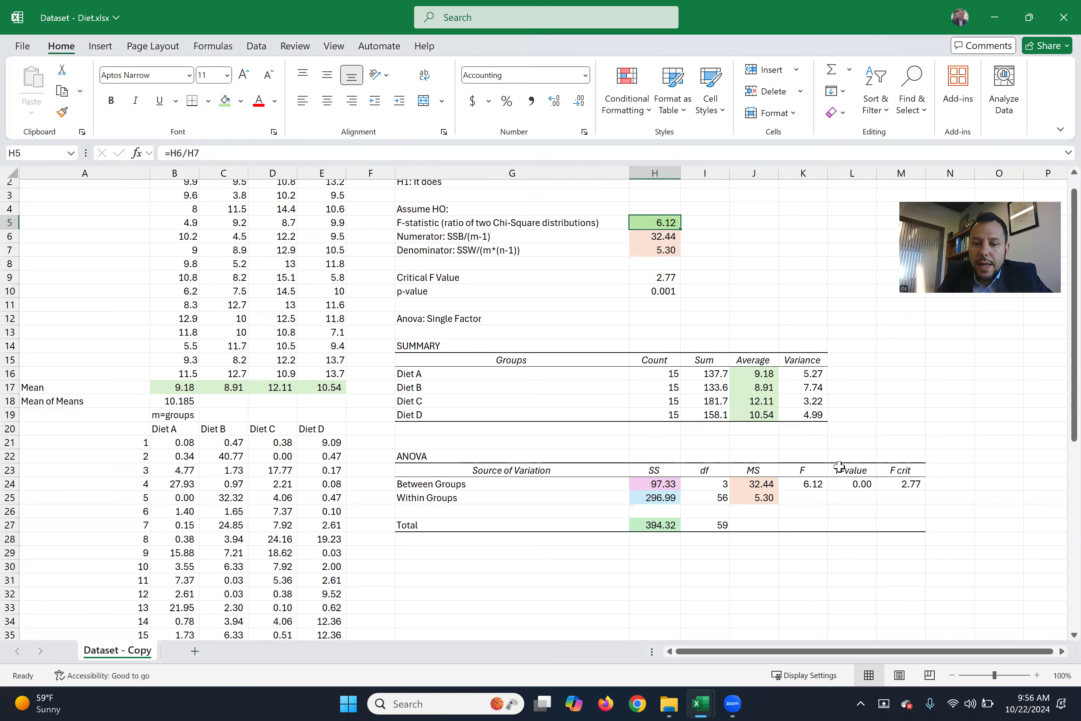
left_click(810, 483)
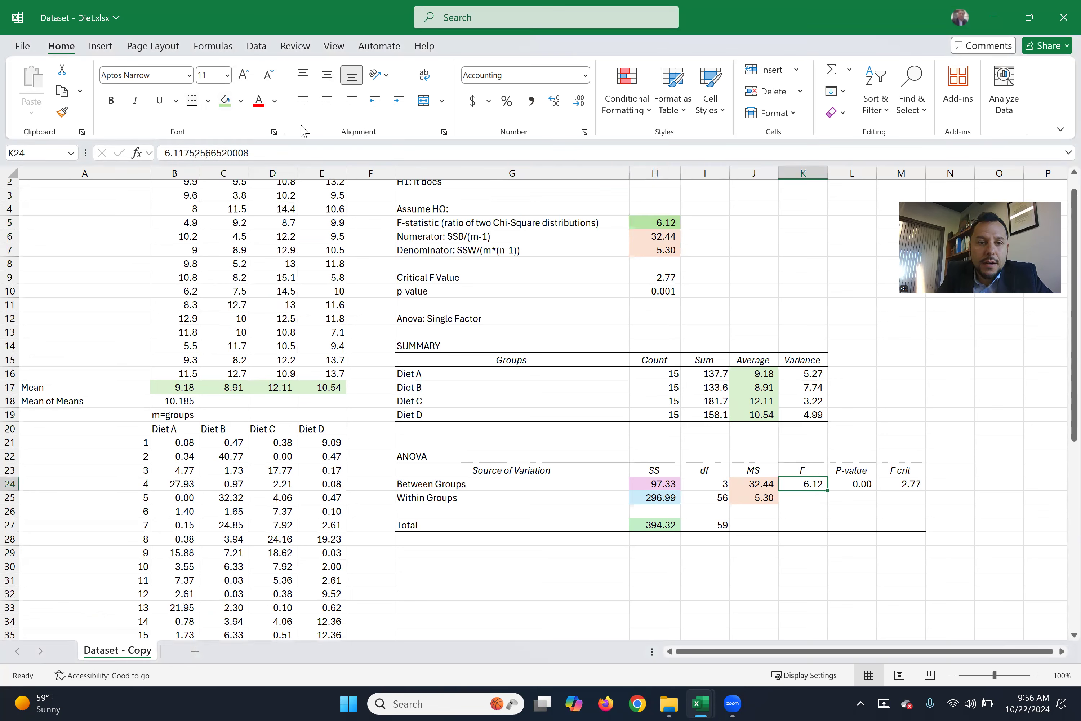
left_click(225, 101)
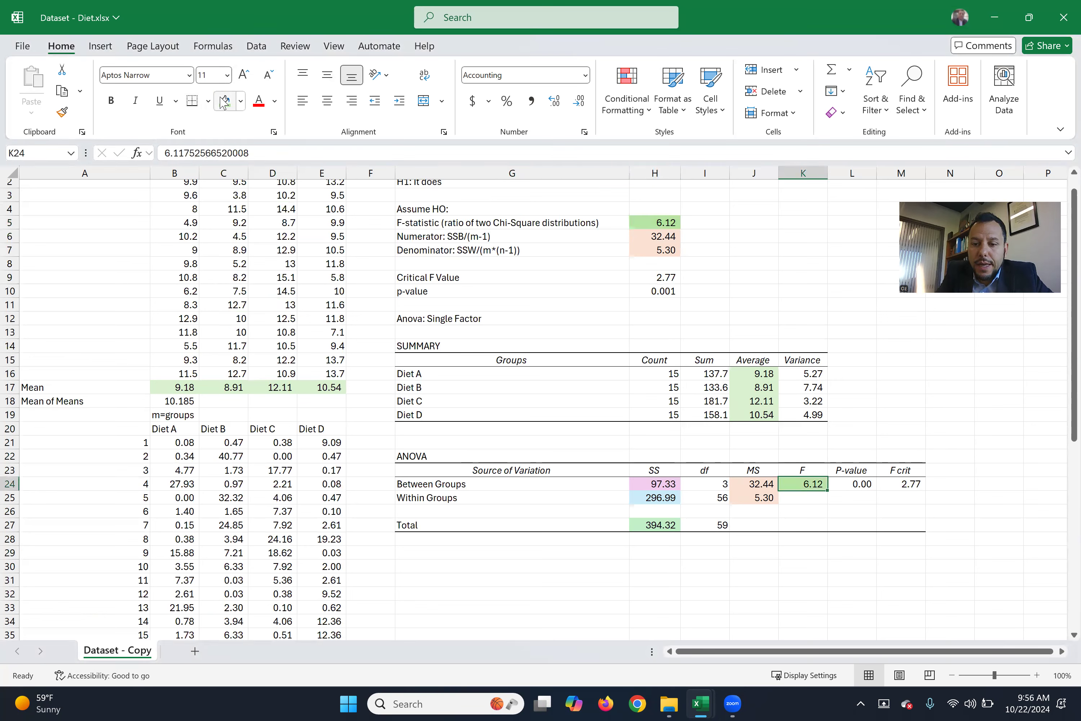
Step: Fill the manual p-value in H10 and the ANOVA P-value in L24 with the same green, showing L24 to three decimals
left_click(665, 294)
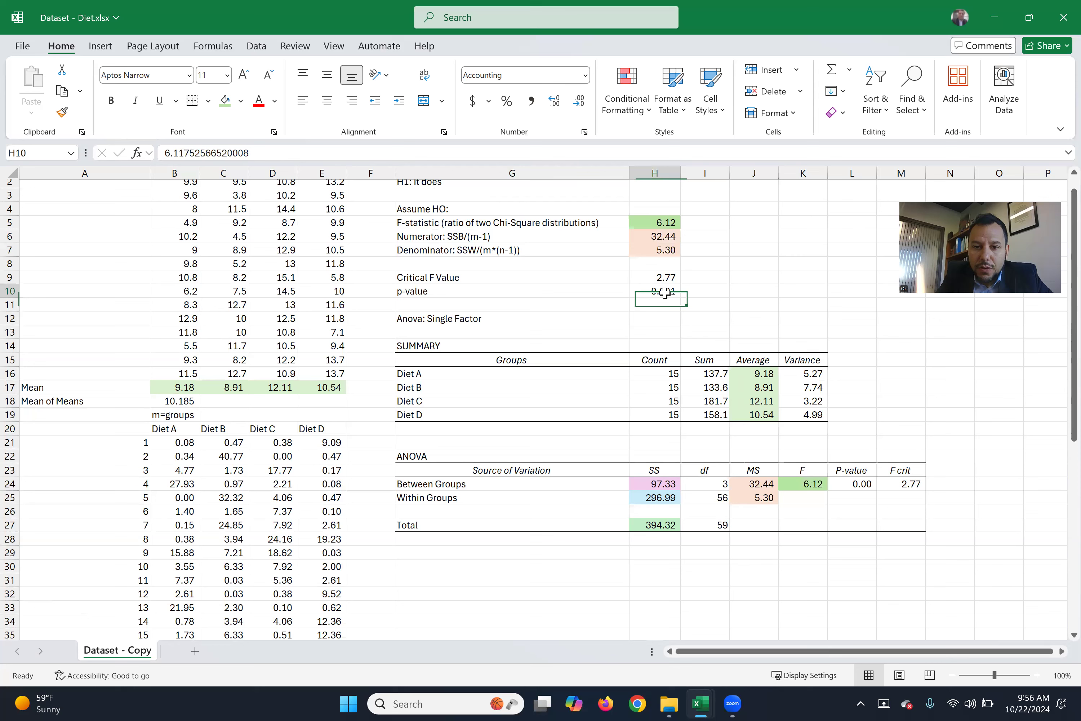
left_click(225, 101)
left_click(848, 485)
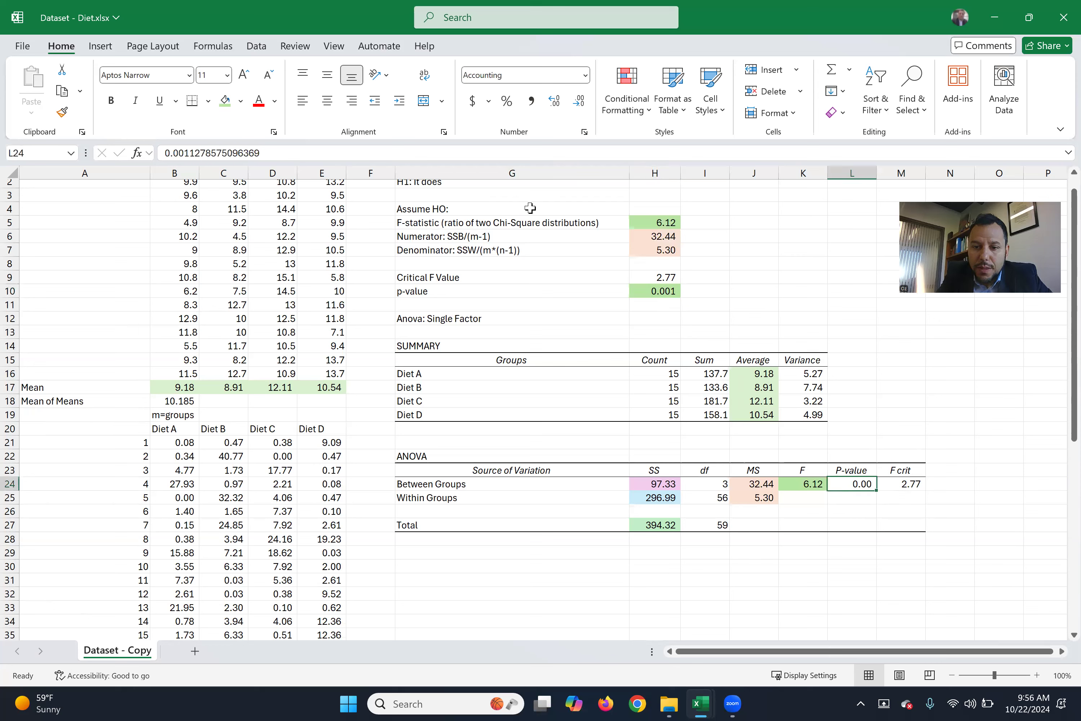
left_click(553, 101)
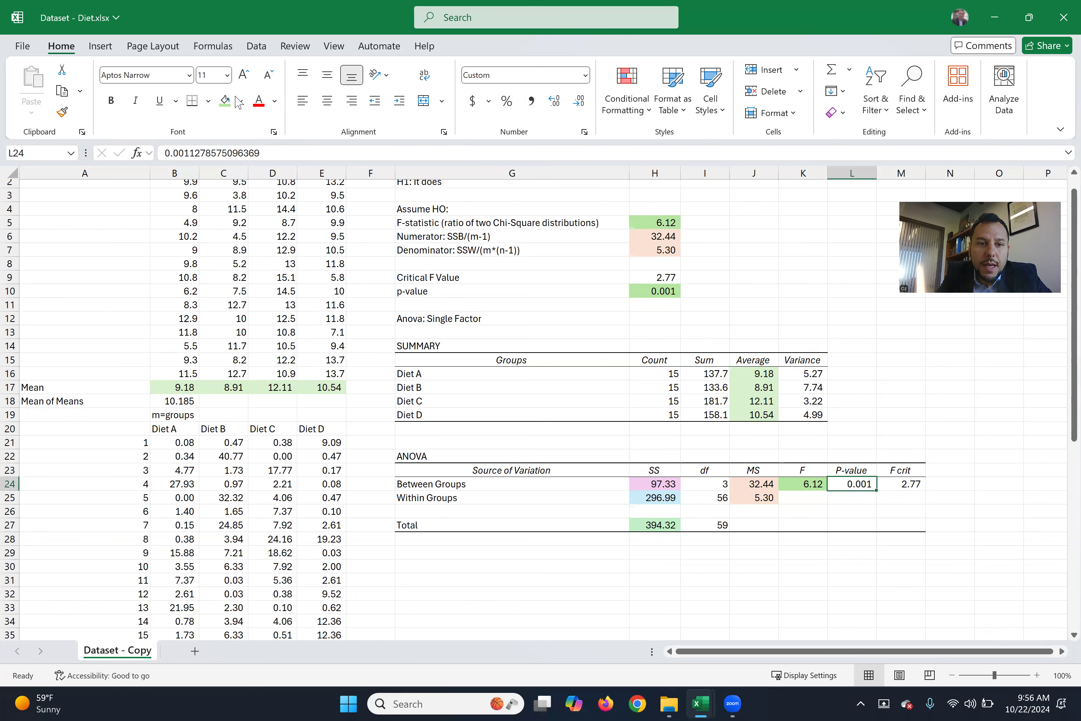
left_click(226, 102)
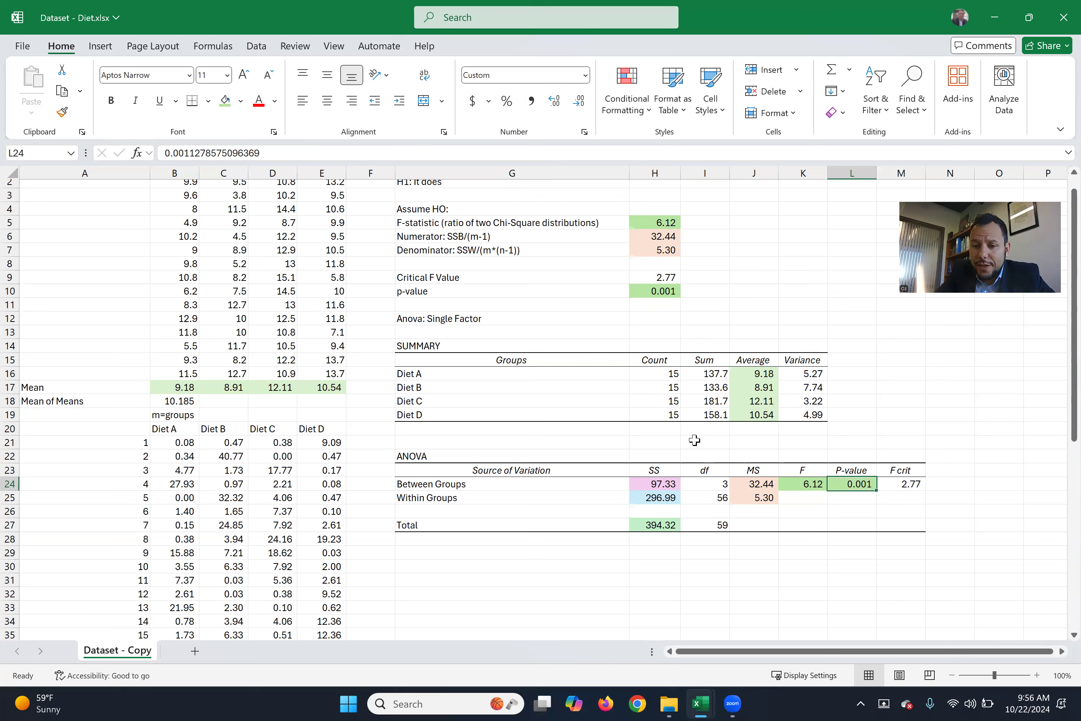
Step: Fill the ANOVA table's F crit in M24 and the matching manual critical F value in H9 with the same green
left_click(915, 482)
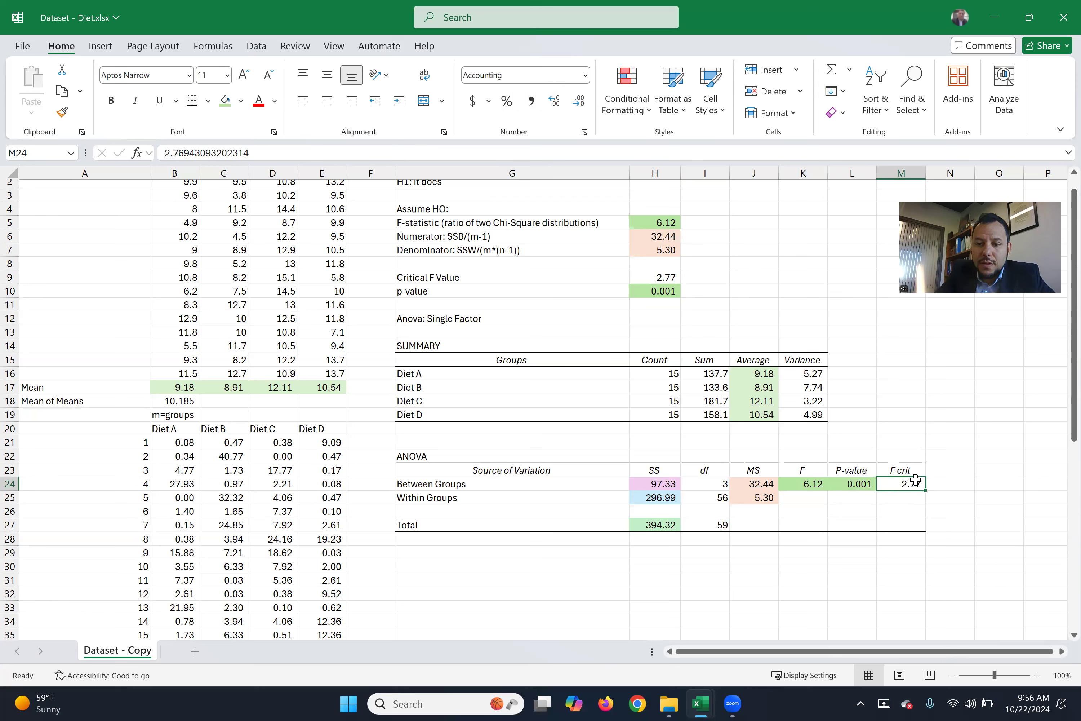
left_click(225, 100)
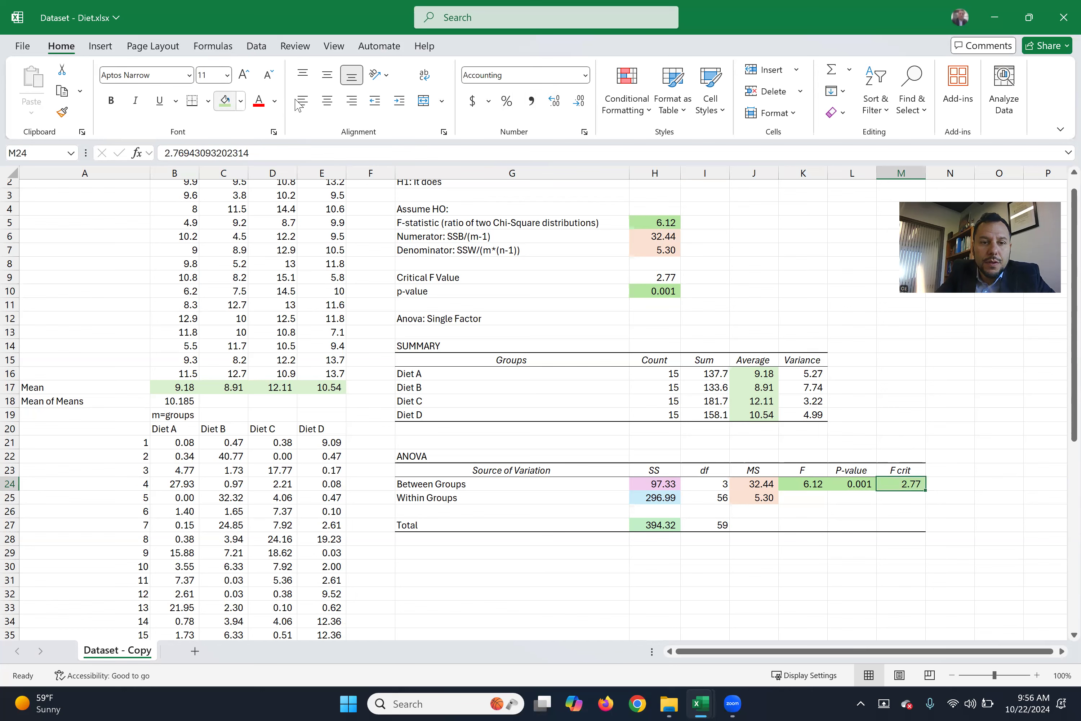
left_click(658, 276)
left_click(225, 100)
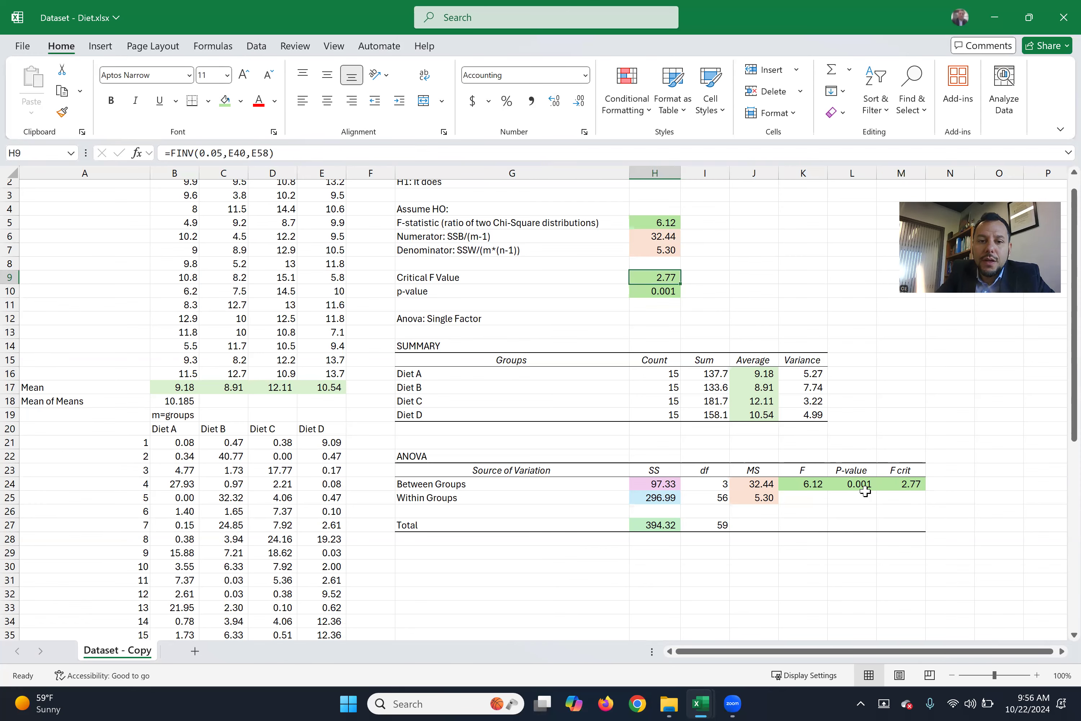
scroll(540, 336, "up", 2)
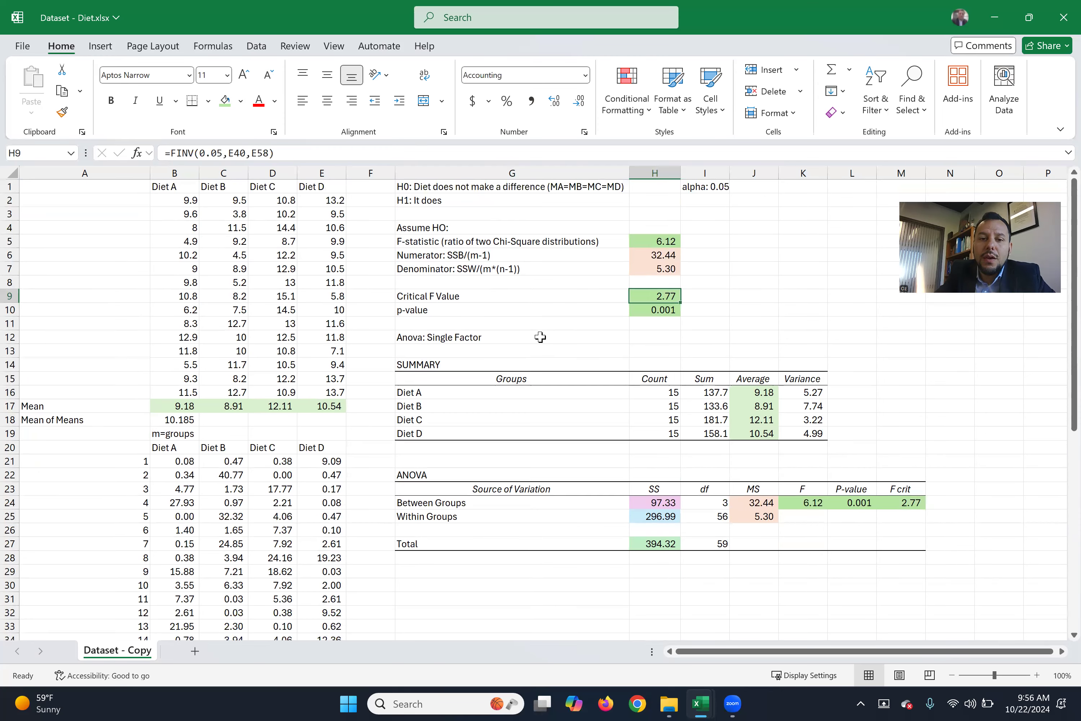